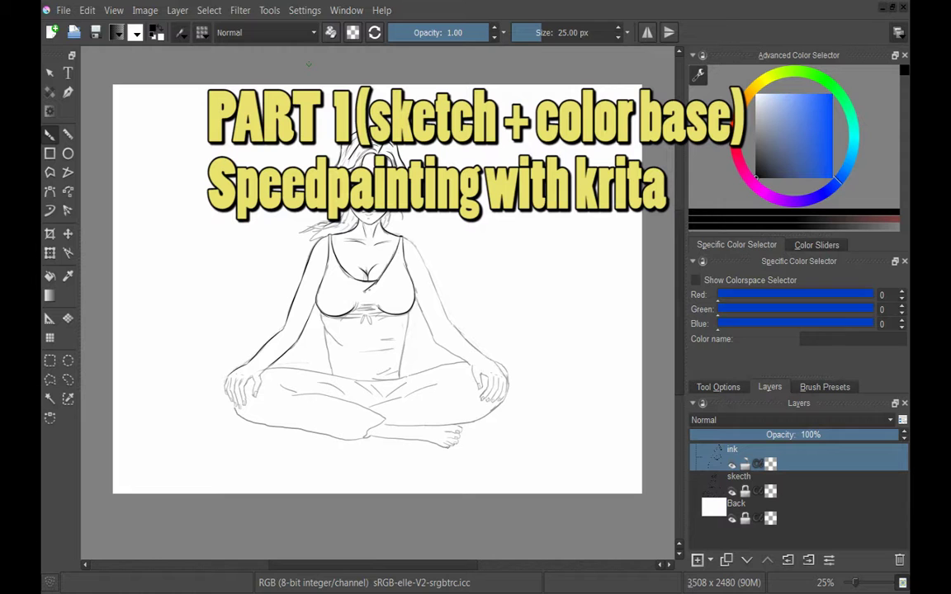
- Ink the outer arm line in black and start the forearm contour
{"action": "scroll", "coordinate": [405, 248], "scroll_direction": "up", "scroll_amount": 3}
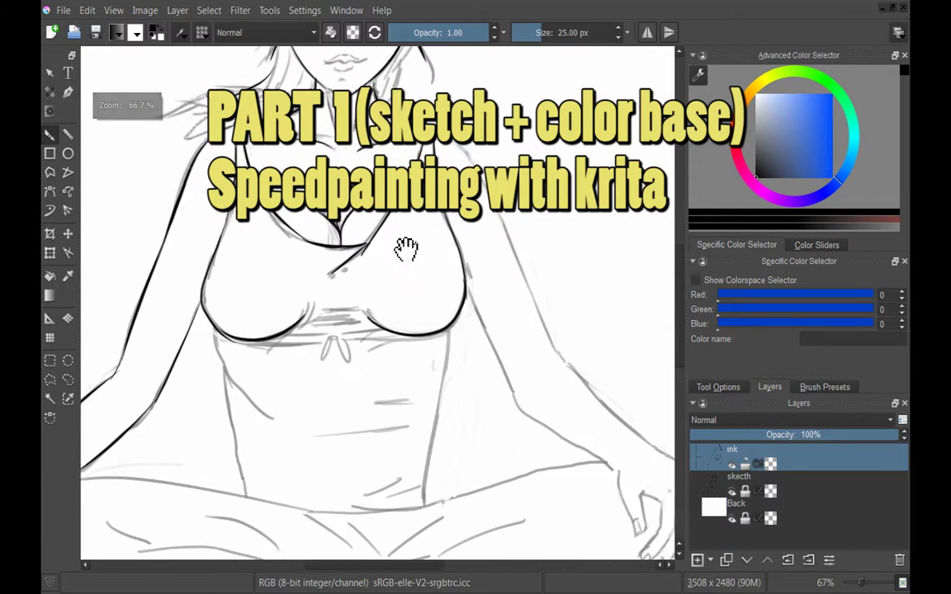
{"action": "left_click_drag", "start_coordinate": [406, 247], "coordinate": [299, 269]}
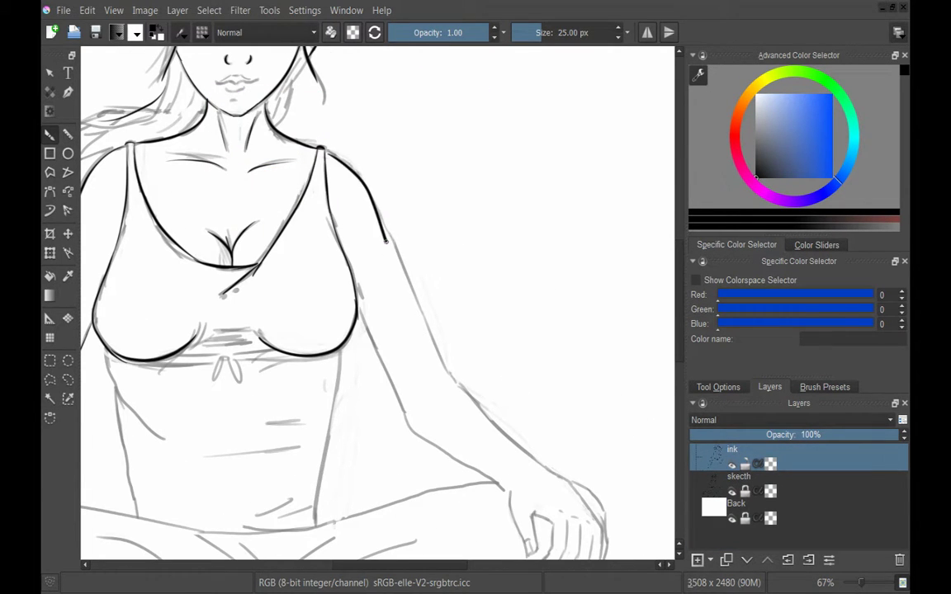
{"action": "left_click_drag", "start_coordinate": [385, 240], "coordinate": [449, 373]}
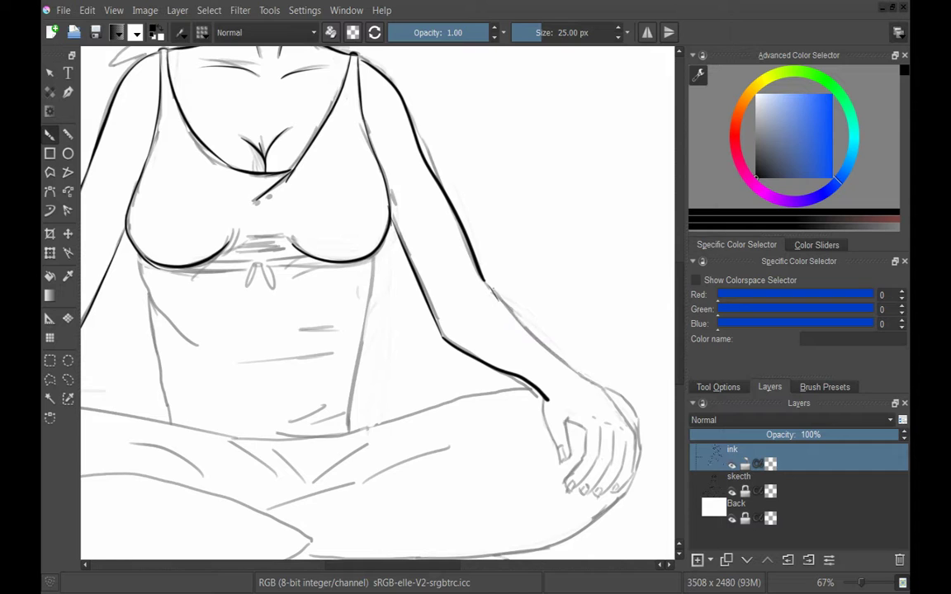
{"action": "key", "text": "1"}
{"action": "left_click_drag", "start_coordinate": [569, 345], "coordinate": [366, 301]}
{"action": "left_click_drag", "start_coordinate": [338, 223], "coordinate": [495, 363]}
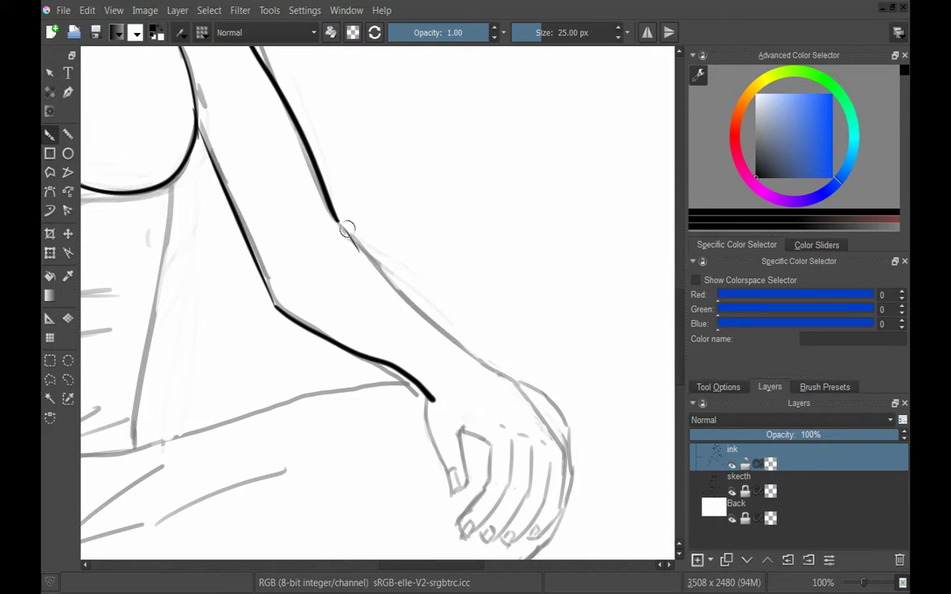
- Retrace the forearm ink line down to the wrist after undoing earlier attempts
{"action": "key", "text": "ctrl+z"}
{"action": "mouse_move", "coordinate": [342, 231]}
{"action": "left_mouse_down"}
{"action": "mouse_move", "coordinate": [545, 420]}
{"action": "mouse_move", "coordinate": [528, 404]}
{"action": "left_mouse_up"}
{"action": "key", "text": "ctrl+z"}
{"action": "scroll", "coordinate": [559, 446], "scroll_direction": "down", "scroll_amount": 2}
{"action": "left_click_drag", "start_coordinate": [338, 145], "coordinate": [554, 397]}
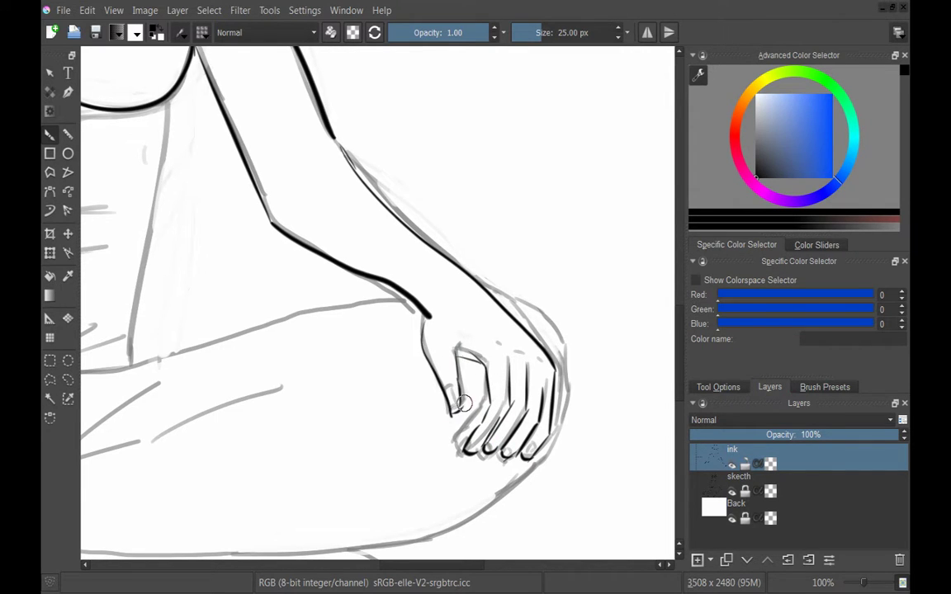
{"action": "left_click_drag", "start_coordinate": [462, 402], "coordinate": [441, 353]}
{"action": "left_click_drag", "start_coordinate": [342, 351], "coordinate": [128, 363]}
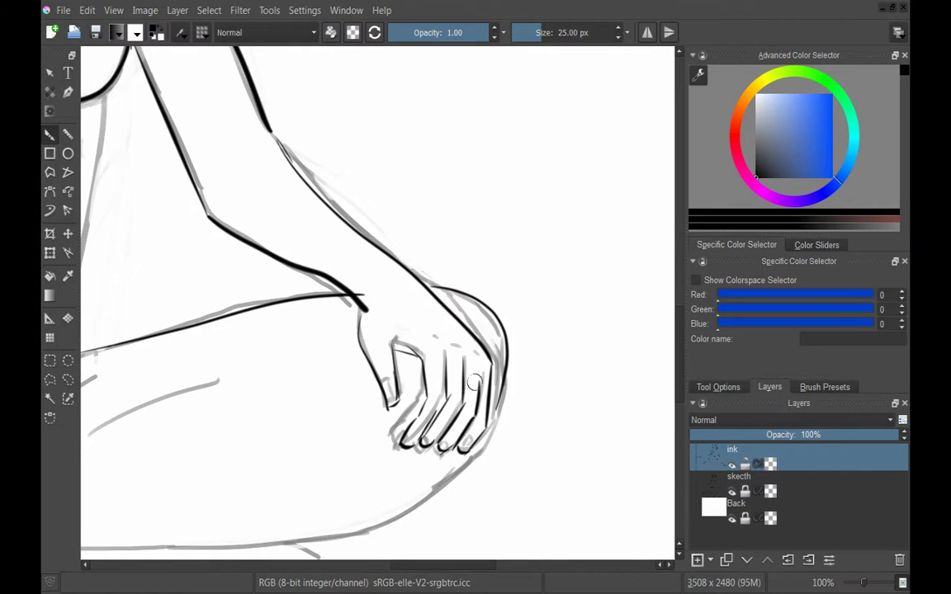
{"action": "left_click_drag", "start_coordinate": [516, 341], "coordinate": [665, 184]}
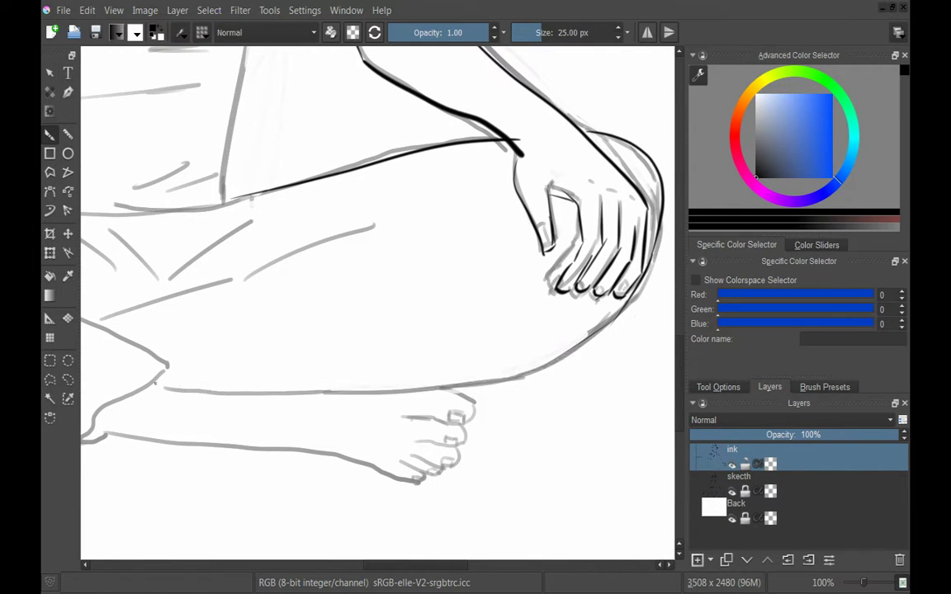
- Ink the thigh's underside and the long outer curve of the arm and forearm
{"action": "mouse_move", "coordinate": [314, 386]}
{"action": "left_mouse_down"}
{"action": "mouse_move", "coordinate": [442, 393]}
{"action": "mouse_move", "coordinate": [598, 303]}
{"action": "mouse_move", "coordinate": [590, 275]}
{"action": "mouse_move", "coordinate": [290, 248]}
{"action": "mouse_move", "coordinate": [281, 276]}
{"action": "mouse_move", "coordinate": [207, 251]}
{"action": "left_mouse_up"}
{"action": "mouse_move", "coordinate": [202, 252]}
{"action": "left_mouse_down"}
{"action": "mouse_move", "coordinate": [302, 293]}
{"action": "mouse_move", "coordinate": [582, 359]}
{"action": "left_mouse_up"}
{"action": "mouse_move", "coordinate": [582, 359]}
{"action": "left_mouse_down"}
{"action": "mouse_move", "coordinate": [475, 293]}
{"action": "mouse_move", "coordinate": [388, 367]}
{"action": "left_mouse_up"}
{"action": "mouse_move", "coordinate": [535, 365]}
{"action": "left_mouse_down"}
{"action": "mouse_move", "coordinate": [389, 384]}
{"action": "mouse_move", "coordinate": [641, 366]}
{"action": "left_mouse_up"}
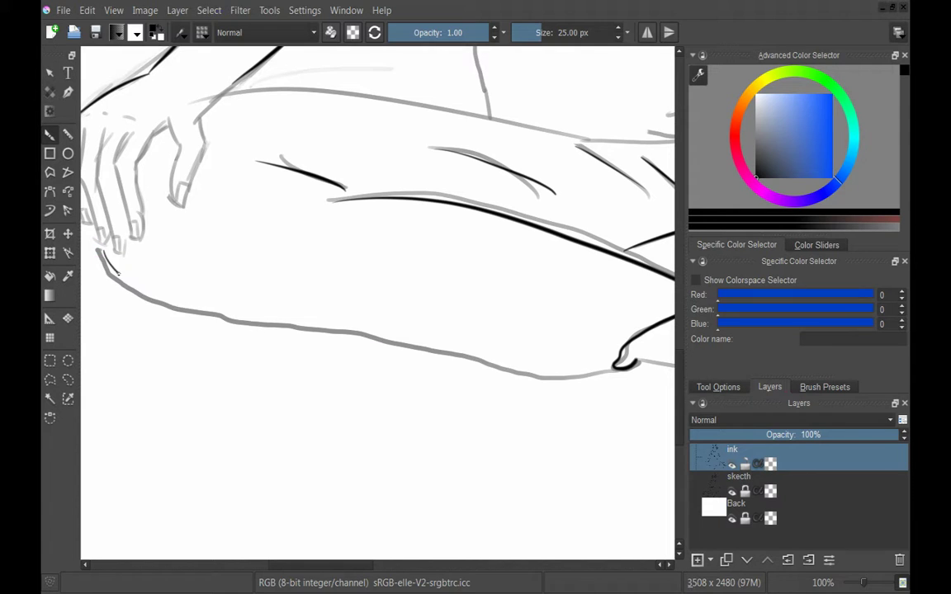
- Ink the thigh's lower contour, redrawing it once, and the forearm's lower edge
{"action": "left_click_drag", "start_coordinate": [99, 252], "coordinate": [623, 380]}
{"action": "key", "text": "ctrl+z"}
{"action": "left_click_drag", "start_coordinate": [87, 216], "coordinate": [611, 372]}
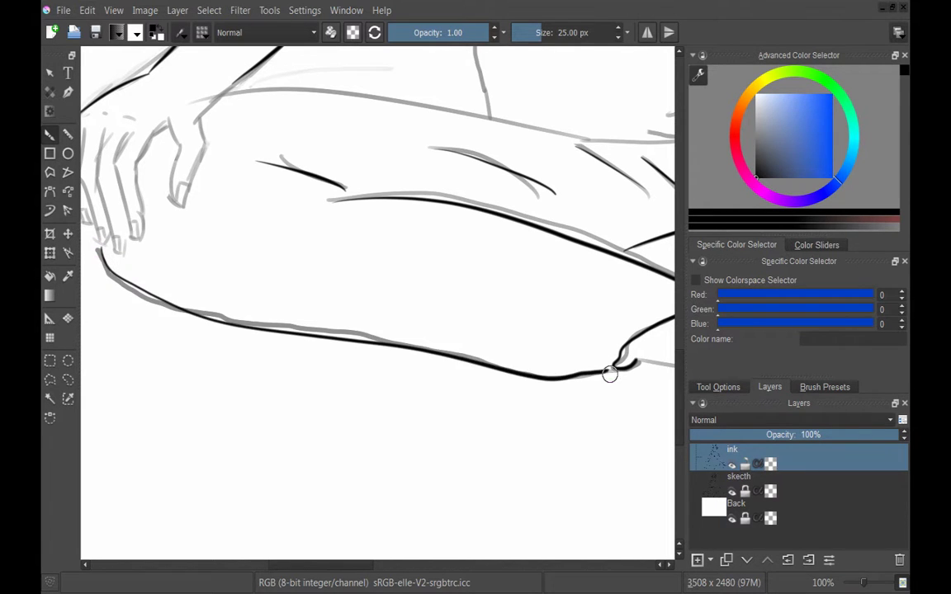
{"action": "left_click_drag", "start_coordinate": [253, 180], "coordinate": [265, 304]}
{"action": "left_click_drag", "start_coordinate": [182, 259], "coordinate": [565, 303]}
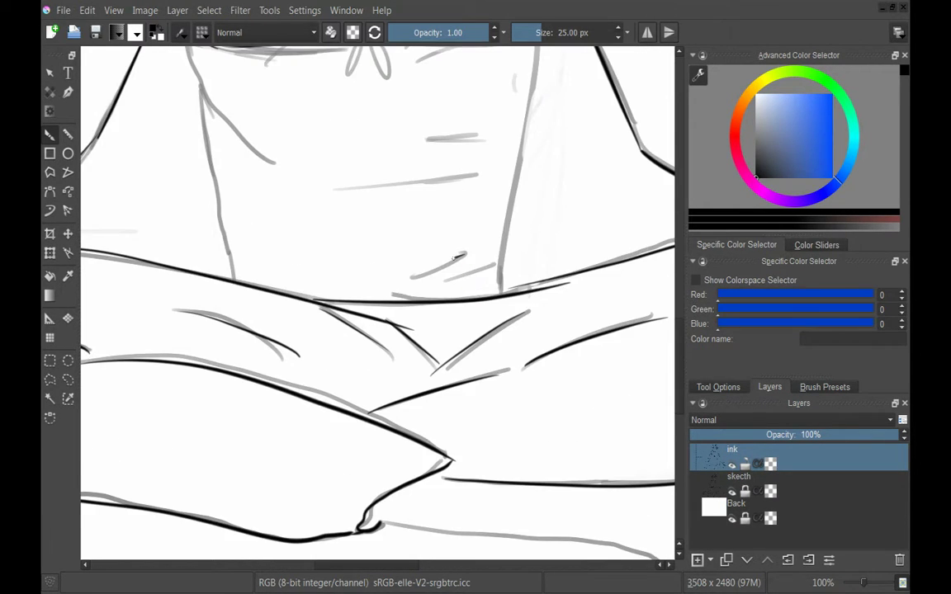
{"action": "scroll", "coordinate": [453, 258], "scroll_direction": "up", "scroll_amount": 3}
{"action": "scroll", "coordinate": [196, 211], "scroll_direction": "up", "scroll_amount": 3}
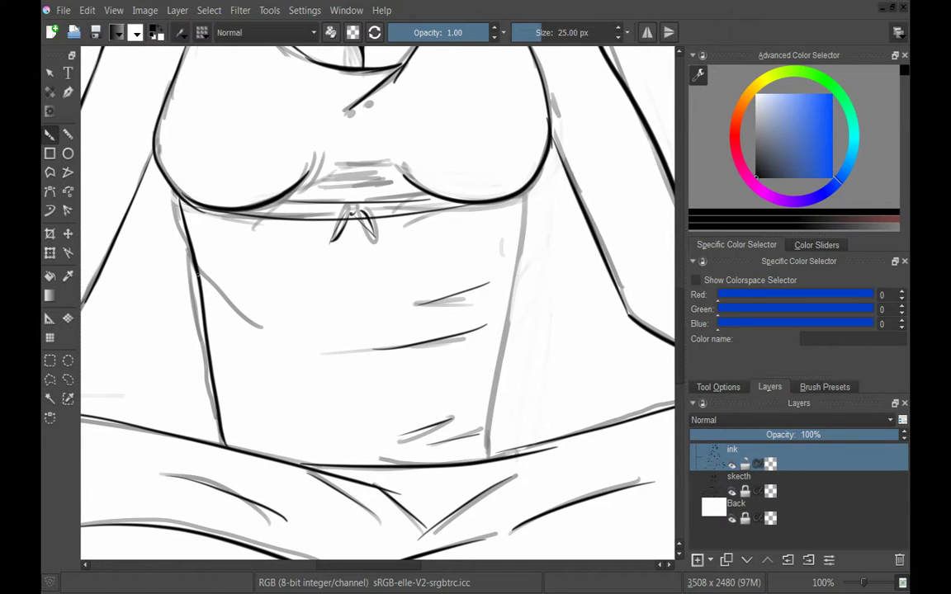
{"action": "scroll", "coordinate": [445, 281], "scroll_direction": "up", "scroll_amount": 3}
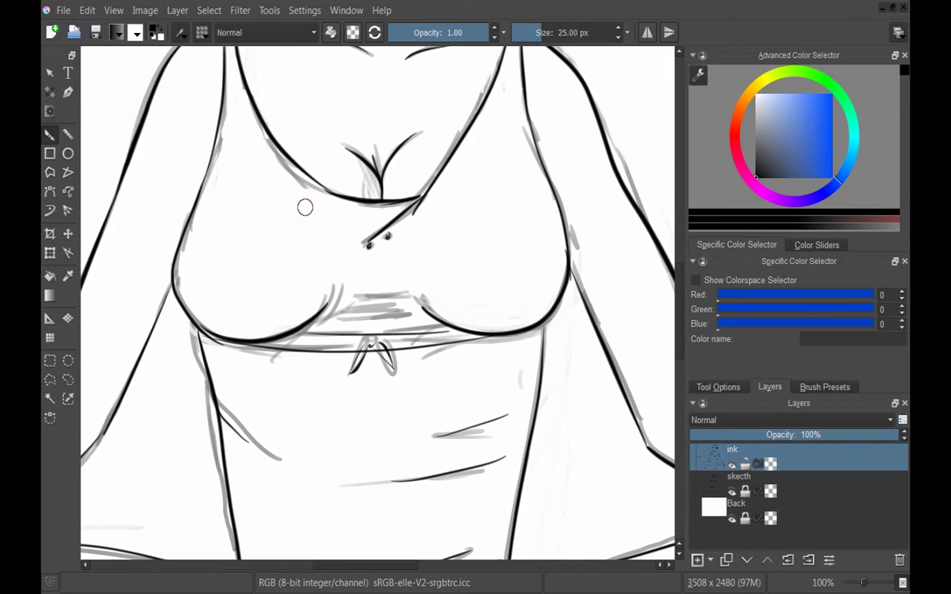
{"action": "left_click_drag", "start_coordinate": [556, 388], "coordinate": [299, 272]}
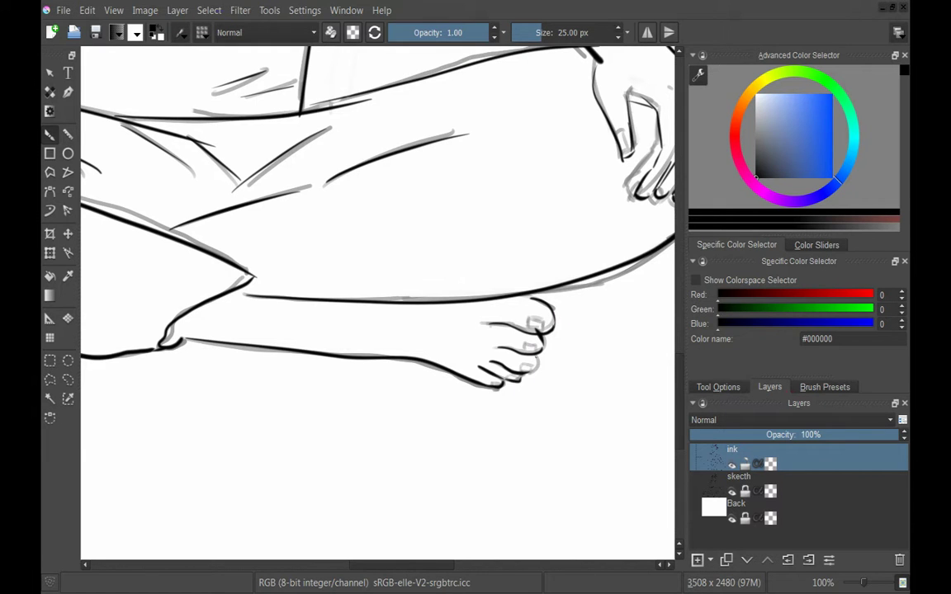
- Ink the fingertip outlines of the hand resting on the knee
{"action": "left_click_drag", "start_coordinate": [478, 271], "coordinate": [375, 231]}
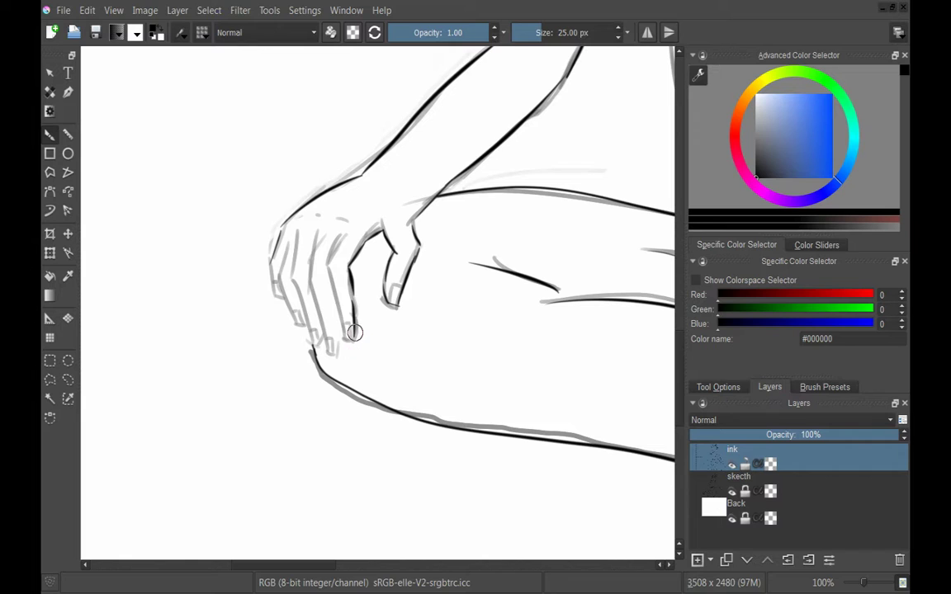
{"action": "left_click_drag", "start_coordinate": [354, 331], "coordinate": [349, 327]}
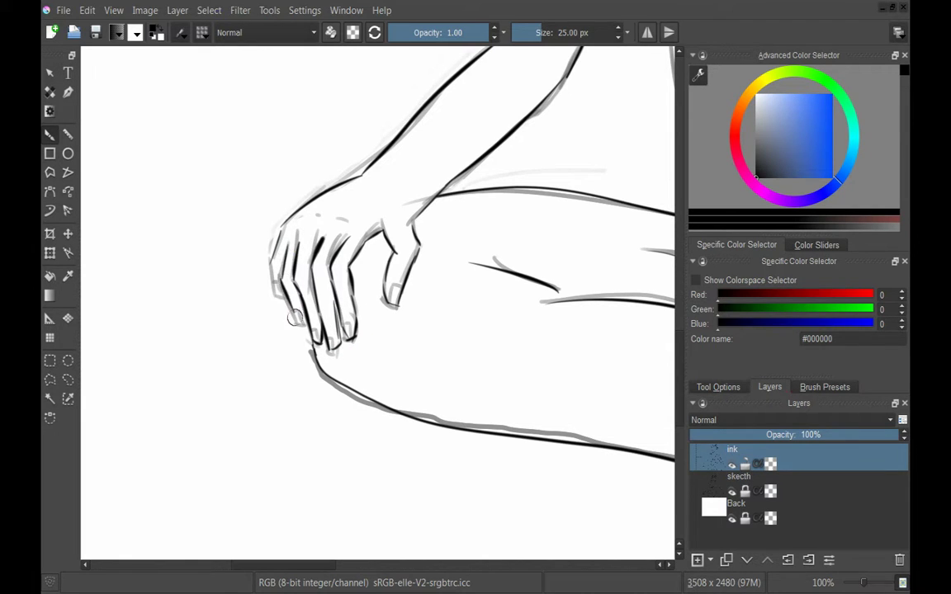
{"action": "left_click_drag", "start_coordinate": [381, 226], "coordinate": [99, 322]}
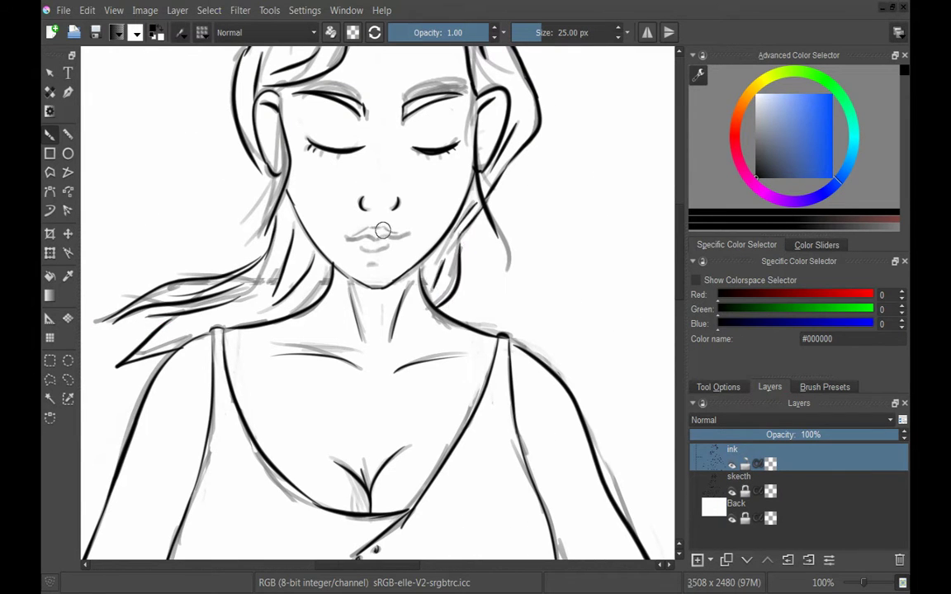
{"action": "scroll", "coordinate": [382, 230], "scroll_direction": "up", "scroll_amount": 2}
{"action": "scroll", "coordinate": [346, 233], "scroll_direction": "up", "scroll_amount": 2}
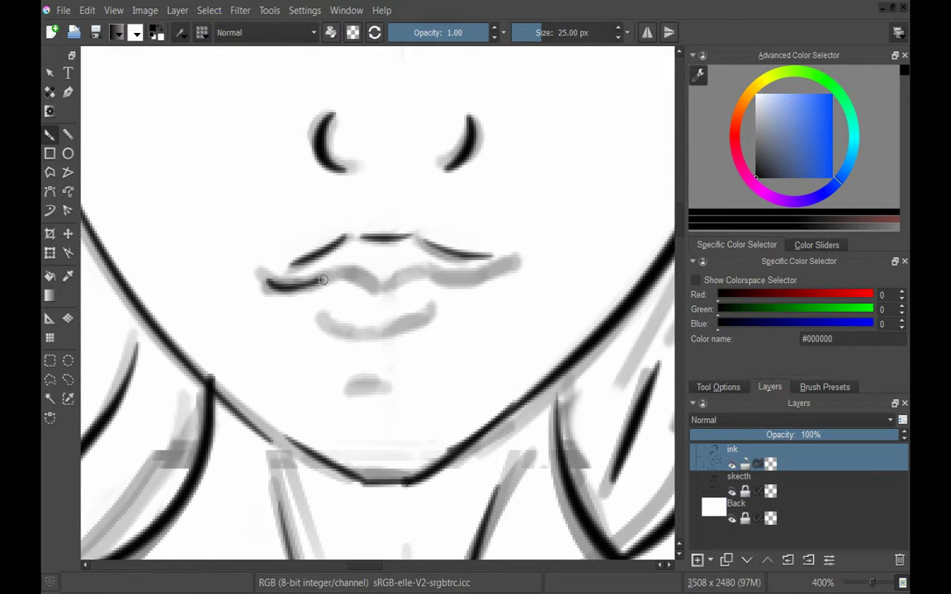
- Ink the upper and lower lip lines, then view the whole figure
{"action": "left_click_drag", "start_coordinate": [322, 281], "coordinate": [519, 266]}
{"action": "left_click_drag", "start_coordinate": [318, 318], "coordinate": [417, 323]}
{"action": "scroll", "coordinate": [417, 323], "scroll_direction": "down", "scroll_amount": 5}
{"action": "scroll", "coordinate": [439, 331], "scroll_direction": "down", "scroll_amount": 1}
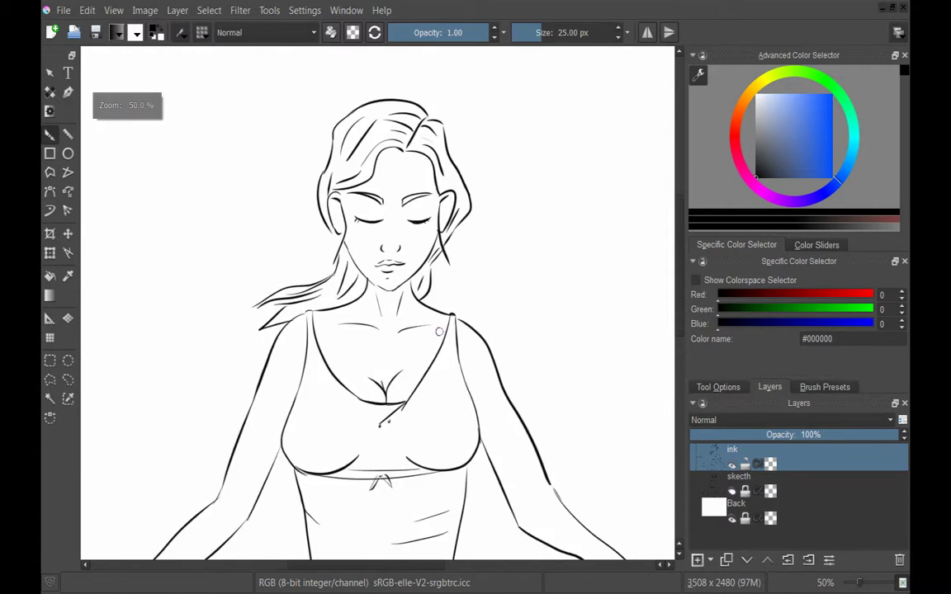
{"action": "scroll", "coordinate": [439, 331], "scroll_direction": "down", "scroll_amount": 1}
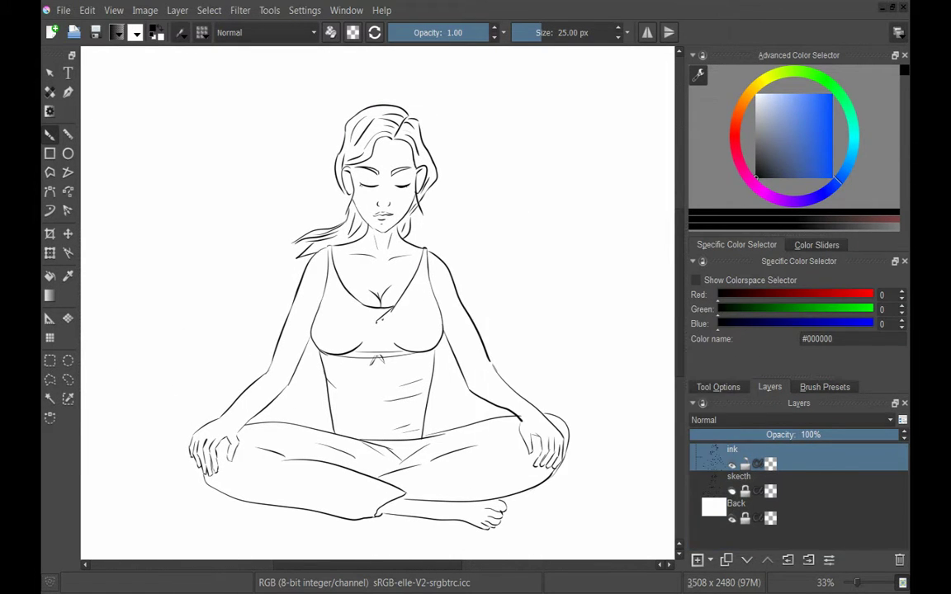
{"action": "scroll", "coordinate": [409, 225], "scroll_direction": "up", "scroll_amount": 2}
- Paint beige skin over the chest, neck and face with an enlarged brush
{"action": "key", "text": "e"}
{"action": "left_click_drag", "start_coordinate": [363, 239], "coordinate": [372, 321]}
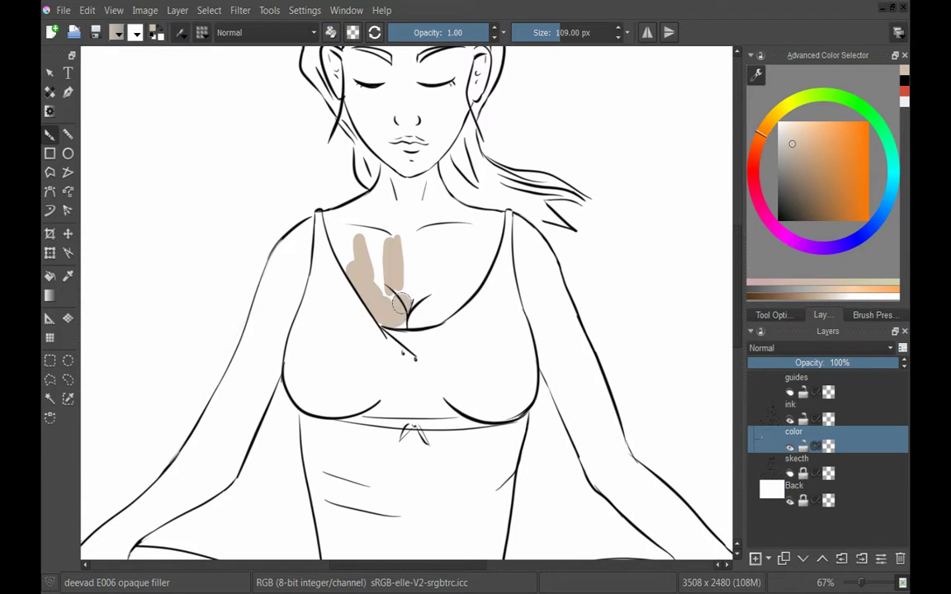
{"action": "left_click_drag", "start_coordinate": [429, 210], "coordinate": [388, 326]}
{"action": "mouse_move", "coordinate": [412, 165]}
{"action": "left_mouse_down"}
{"action": "mouse_move", "coordinate": [393, 169]}
{"action": "mouse_move", "coordinate": [330, 247]}
{"action": "left_mouse_up"}
{"action": "key", "text": "bracketright"}
{"action": "key", "text": "bracketright"}
{"action": "key", "text": "bracketright"}
{"action": "left_click_drag", "start_coordinate": [346, 206], "coordinate": [462, 248]}
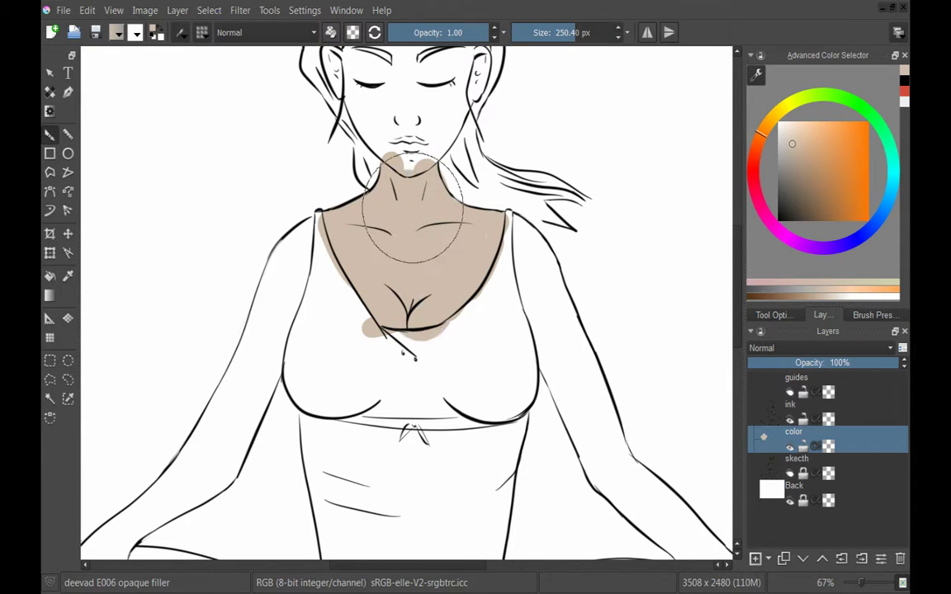
{"action": "left_click_drag", "start_coordinate": [413, 165], "coordinate": [413, 297]}
{"action": "left_click_drag", "start_coordinate": [380, 149], "coordinate": [438, 254]}
- Paint beige down the shoulder, upper arm, forearm and hand with a smaller brush
{"action": "left_click_drag", "start_coordinate": [413, 396], "coordinate": [489, 128]}
{"action": "left_click_drag", "start_coordinate": [375, 116], "coordinate": [404, 181]}
{"action": "key", "text": "bracketleft"}
{"action": "key", "text": "bracketleft"}
{"action": "key", "text": "bracketleft"}
{"action": "mouse_move", "coordinate": [354, 82]}
{"action": "left_mouse_down"}
{"action": "mouse_move", "coordinate": [330, 145]}
{"action": "mouse_move", "coordinate": [328, 285]}
{"action": "mouse_move", "coordinate": [245, 367]}
{"action": "mouse_move", "coordinate": [318, 326]}
{"action": "left_mouse_up"}
{"action": "left_click_drag", "start_coordinate": [363, 178], "coordinate": [297, 264]}
{"action": "left_click_drag", "start_coordinate": [363, 223], "coordinate": [247, 330]}
{"action": "mouse_move", "coordinate": [247, 330]}
{"action": "left_mouse_down"}
{"action": "mouse_move", "coordinate": [311, 267]}
{"action": "mouse_move", "coordinate": [291, 336]}
{"action": "mouse_move", "coordinate": [382, 333]}
{"action": "mouse_move", "coordinate": [271, 226]}
{"action": "left_mouse_up"}
{"action": "left_click_drag", "start_coordinate": [290, 346], "coordinate": [493, 330]}
- Paint skin on the foot, lower leg, other hand, forearm and shoulder
{"action": "left_click_drag", "start_coordinate": [619, 303], "coordinate": [298, 390]}
{"action": "mouse_move", "coordinate": [528, 353]}
{"action": "left_mouse_down"}
{"action": "mouse_move", "coordinate": [499, 277]}
{"action": "mouse_move", "coordinate": [518, 261]}
{"action": "mouse_move", "coordinate": [454, 218]}
{"action": "mouse_move", "coordinate": [462, 388]}
{"action": "left_mouse_up"}
{"action": "left_click_drag", "start_coordinate": [347, 74], "coordinate": [355, 198]}
{"action": "mouse_move", "coordinate": [364, 156]}
{"action": "left_mouse_down"}
{"action": "mouse_move", "coordinate": [437, 330]}
{"action": "mouse_move", "coordinate": [478, 347]}
{"action": "left_mouse_up"}
{"action": "mouse_move", "coordinate": [384, 120]}
{"action": "left_mouse_down"}
{"action": "mouse_move", "coordinate": [412, 192]}
{"action": "mouse_move", "coordinate": [346, 74]}
{"action": "left_mouse_up"}
{"action": "mouse_move", "coordinate": [355, 124]}
{"action": "left_mouse_down"}
{"action": "mouse_move", "coordinate": [396, 281]}
{"action": "mouse_move", "coordinate": [361, 270]}
{"action": "left_mouse_up"}
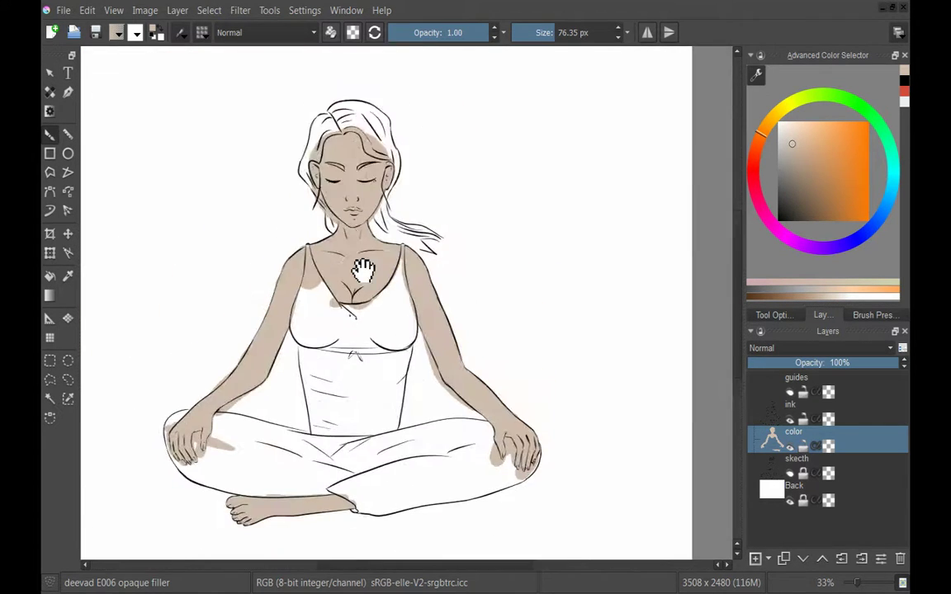
- Zoom in to inspect the skin fill, then zoom back out over the torso
{"action": "key", "text": "1"}
{"action": "scroll", "coordinate": [364, 222], "scroll_direction": "down", "scroll_amount": 5}
{"action": "scroll", "coordinate": [355, 330], "scroll_direction": "down", "scroll_amount": 5}
{"action": "scroll", "coordinate": [350, 382], "scroll_direction": "up", "scroll_amount": 2, "text": "ctrl"}
{"action": "mouse_move", "coordinate": [350, 382]}
{"action": "left_mouse_down"}
{"action": "mouse_move", "coordinate": [469, 375]}
{"action": "mouse_move", "coordinate": [388, 261]}
{"action": "left_mouse_up"}
{"action": "key", "text": "1"}
{"action": "mouse_move", "coordinate": [313, 110]}
{"action": "left_mouse_down"}
{"action": "mouse_move", "coordinate": [325, 206]}
{"action": "mouse_move", "coordinate": [359, 103]}
{"action": "left_mouse_up"}
{"action": "key", "text": "minus"}
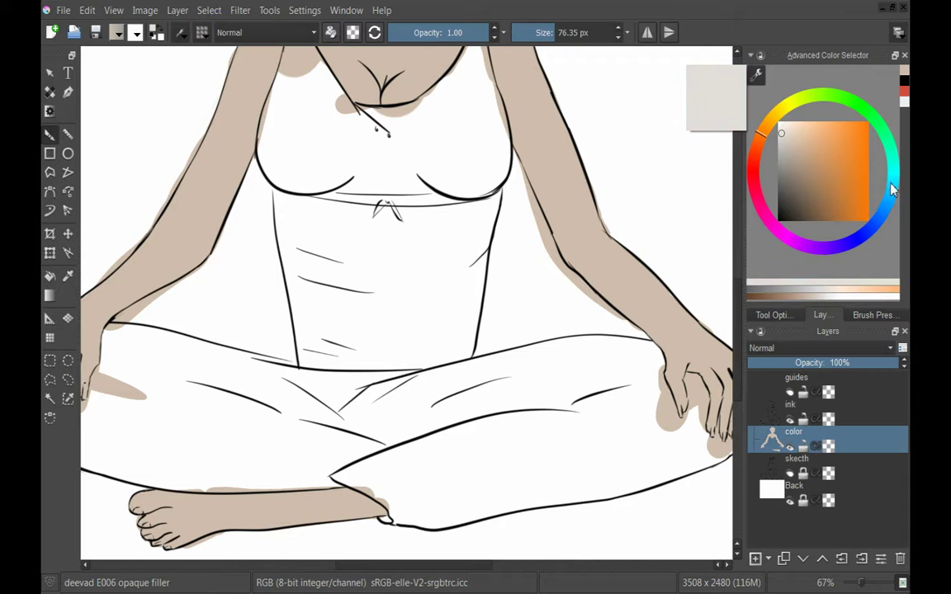
- Pick a pale blue and paint the tank top with it
{"action": "left_click", "coordinate": [891, 183]}
{"action": "left_click_drag", "start_coordinate": [310, 66], "coordinate": [382, 435]}
{"action": "mouse_move", "coordinate": [393, 245]}
{"action": "left_mouse_down"}
{"action": "mouse_move", "coordinate": [452, 410]}
{"action": "mouse_move", "coordinate": [329, 244]}
{"action": "mouse_move", "coordinate": [487, 276]}
{"action": "mouse_move", "coordinate": [393, 456]}
{"action": "left_mouse_up"}
{"action": "key", "text": "1"}
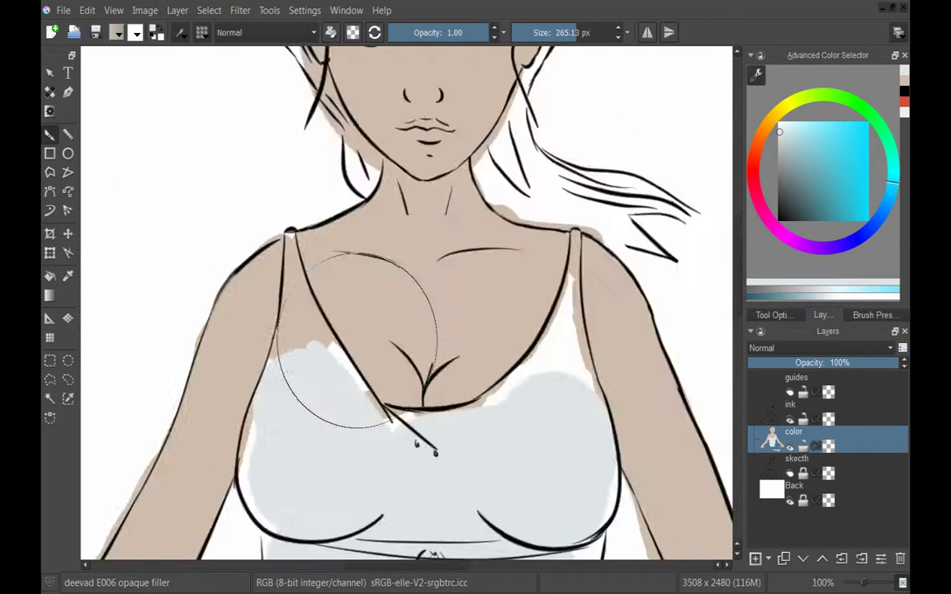
{"action": "scroll", "coordinate": [356, 340], "scroll_direction": "up", "scroll_amount": 2}
- Fill the shoulder strap pale blue, covering the remaining white
{"action": "mouse_move", "coordinate": [319, 162]}
{"action": "left_mouse_down"}
{"action": "mouse_move", "coordinate": [303, 304]}
{"action": "mouse_move", "coordinate": [319, 138]}
{"action": "mouse_move", "coordinate": [377, 334]}
{"action": "left_mouse_up"}
{"action": "key", "text": "ctrl+z"}
{"action": "key", "text": "ctrl+z"}
{"action": "key", "text": "ctrl+z"}
{"action": "left_click_drag", "start_coordinate": [303, 268], "coordinate": [299, 324]}
{"action": "mouse_move", "coordinate": [283, 404]}
{"action": "left_mouse_down"}
{"action": "mouse_move", "coordinate": [313, 185]}
{"action": "mouse_move", "coordinate": [371, 361]}
{"action": "mouse_move", "coordinate": [407, 367]}
{"action": "left_mouse_up"}
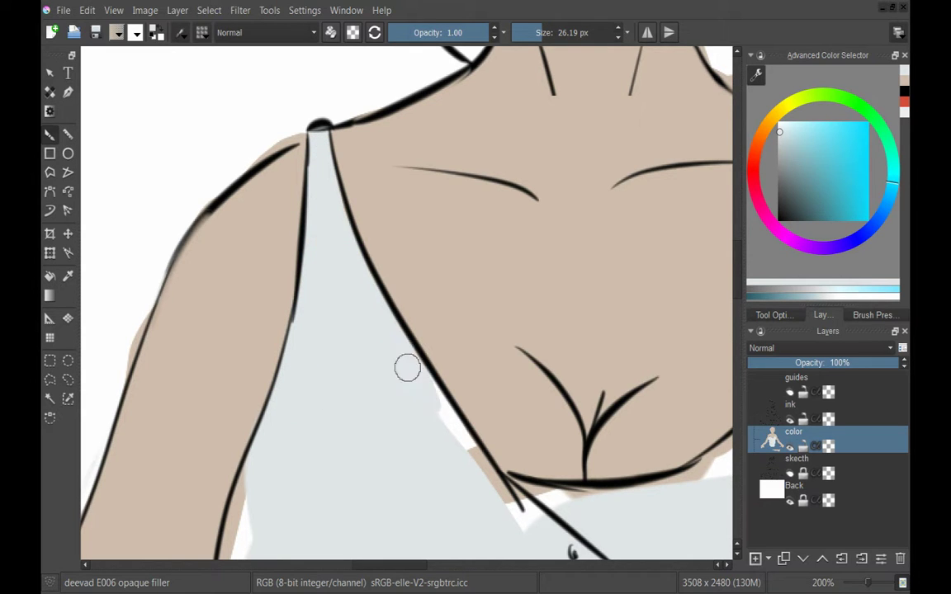
{"action": "mouse_move", "coordinate": [333, 428]}
{"action": "left_mouse_down"}
{"action": "mouse_move", "coordinate": [333, 364]}
{"action": "mouse_move", "coordinate": [339, 410]}
{"action": "mouse_move", "coordinate": [453, 313]}
{"action": "mouse_move", "coordinate": [308, 436]}
{"action": "left_mouse_up"}
{"action": "left_click_drag", "start_coordinate": [380, 194], "coordinate": [378, 248]}
{"action": "left_click_drag", "start_coordinate": [371, 285], "coordinate": [364, 445]}
- Touch up the chest edge in pale blue and the arm and elbow edges in skin tone
{"action": "left_click", "coordinate": [435, 477], "text": "ctrl"}
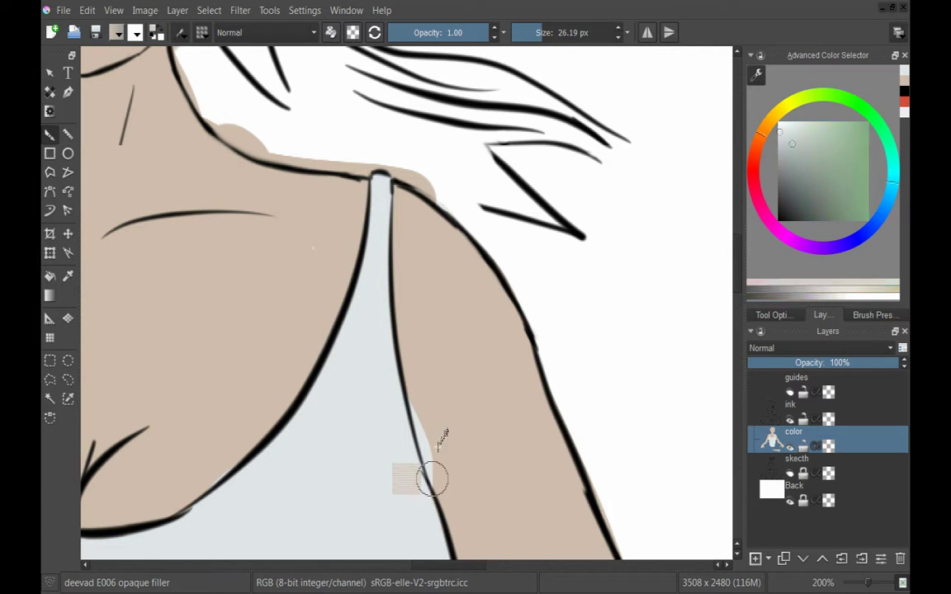
{"action": "mouse_move", "coordinate": [240, 445]}
{"action": "left_mouse_down"}
{"action": "mouse_move", "coordinate": [254, 259]}
{"action": "mouse_move", "coordinate": [344, 297]}
{"action": "left_mouse_up"}
{"action": "left_click", "coordinate": [344, 297], "text": "ctrl"}
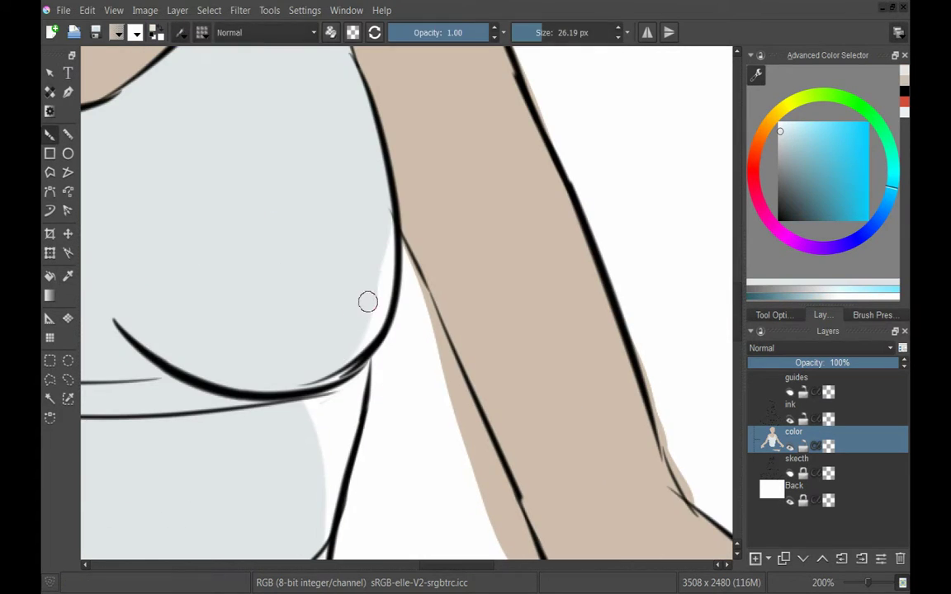
{"action": "mouse_move", "coordinate": [342, 363]}
{"action": "left_mouse_down"}
{"action": "mouse_move", "coordinate": [312, 397]}
{"action": "mouse_move", "coordinate": [339, 206]}
{"action": "mouse_move", "coordinate": [235, 335]}
{"action": "left_mouse_up"}
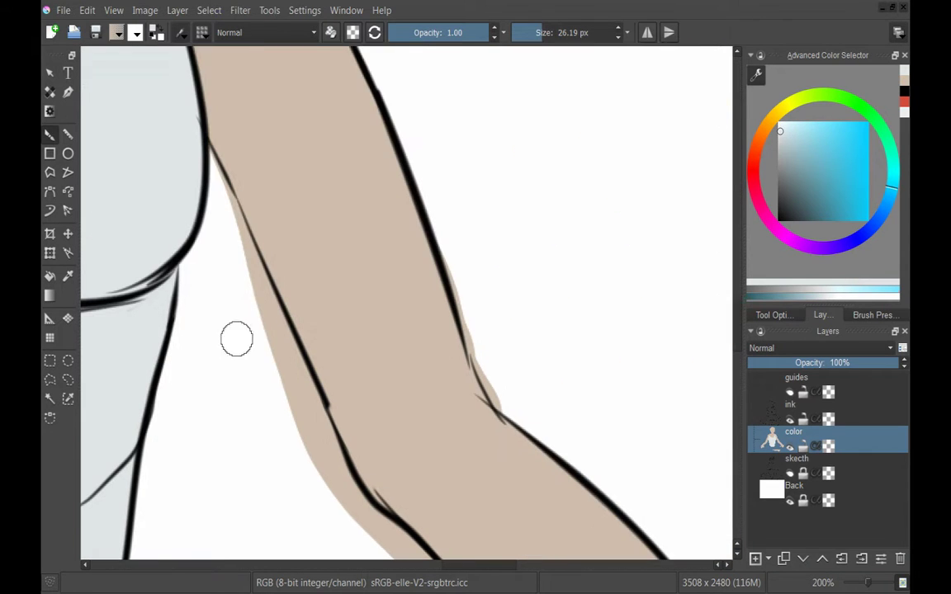
{"action": "left_click", "coordinate": [222, 207], "text": "ctrl"}
{"action": "left_click_drag", "start_coordinate": [223, 207], "coordinate": [282, 350]}
{"action": "mouse_move", "coordinate": [460, 275]}
{"action": "left_mouse_down"}
{"action": "mouse_move", "coordinate": [477, 335]}
{"action": "mouse_move", "coordinate": [329, 161]}
{"action": "left_mouse_up"}
{"action": "left_click_drag", "start_coordinate": [203, 343], "coordinate": [264, 391]}
{"action": "left_click_drag", "start_coordinate": [339, 472], "coordinate": [462, 333]}
- Start the brown pants fill with broad strokes over the crossed legs
{"action": "mouse_move", "coordinate": [275, 223]}
{"action": "left_mouse_down"}
{"action": "mouse_move", "coordinate": [284, 316]}
{"action": "mouse_move", "coordinate": [456, 364]}
{"action": "mouse_move", "coordinate": [297, 367]}
{"action": "mouse_move", "coordinate": [255, 286]}
{"action": "left_mouse_up"}
{"action": "left_click", "coordinate": [297, 368], "text": "ctrl"}
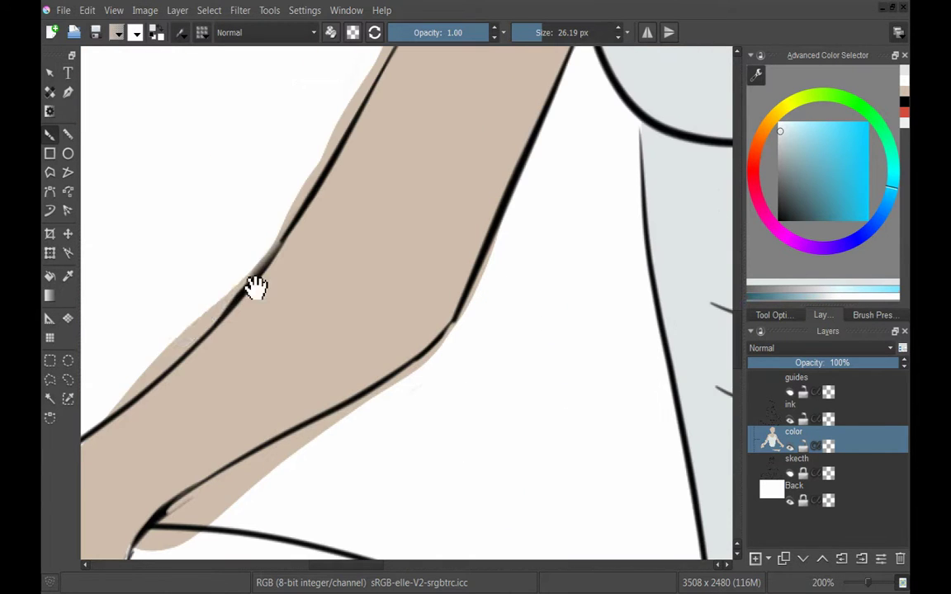
{"action": "left_click", "coordinate": [191, 332], "text": "ctrl"}
{"action": "left_click_drag", "start_coordinate": [269, 228], "coordinate": [175, 385]}
{"action": "key", "text": "Page_Up"}
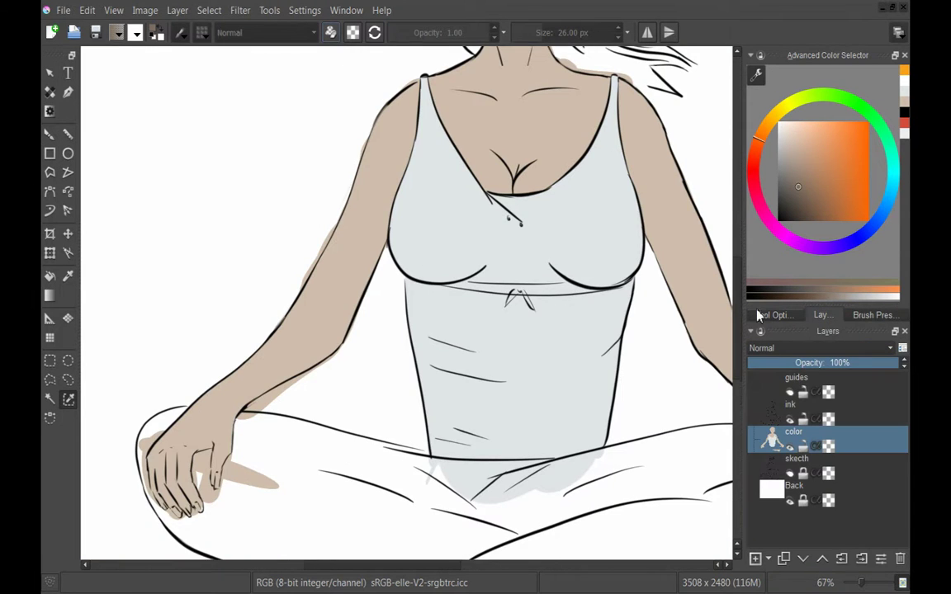
{"action": "mouse_move", "coordinate": [264, 382]}
{"action": "left_mouse_down"}
{"action": "mouse_move", "coordinate": [561, 387]}
{"action": "mouse_move", "coordinate": [272, 396]}
{"action": "mouse_move", "coordinate": [388, 424]}
{"action": "mouse_move", "coordinate": [425, 400]}
{"action": "left_mouse_up"}
- Mirror the view and paint brown into the light patch under the resting fingers
{"action": "key", "text": "m"}
{"action": "scroll", "coordinate": [378, 393], "scroll_direction": "up", "scroll_amount": 3}
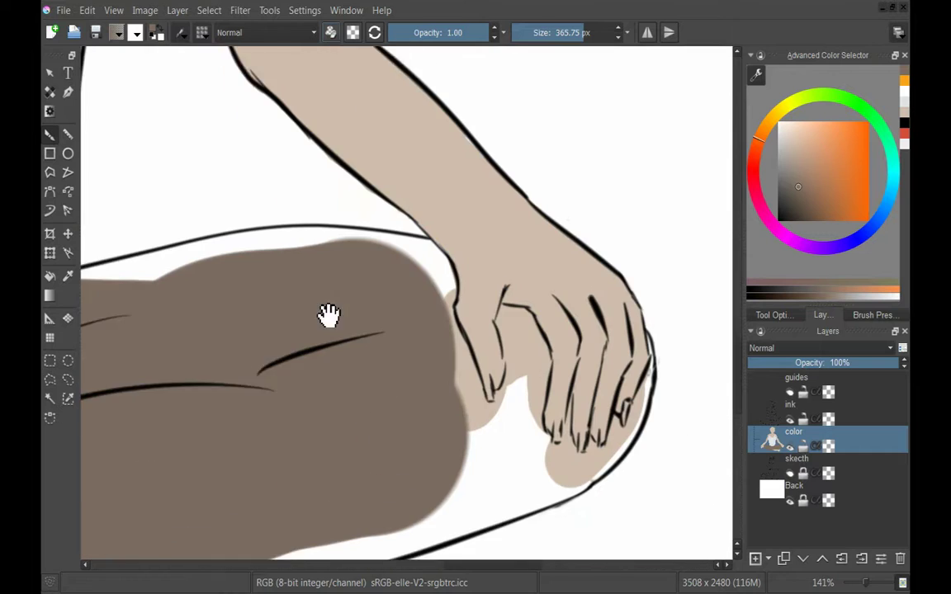
{"action": "left_click_drag", "start_coordinate": [330, 314], "coordinate": [499, 276]}
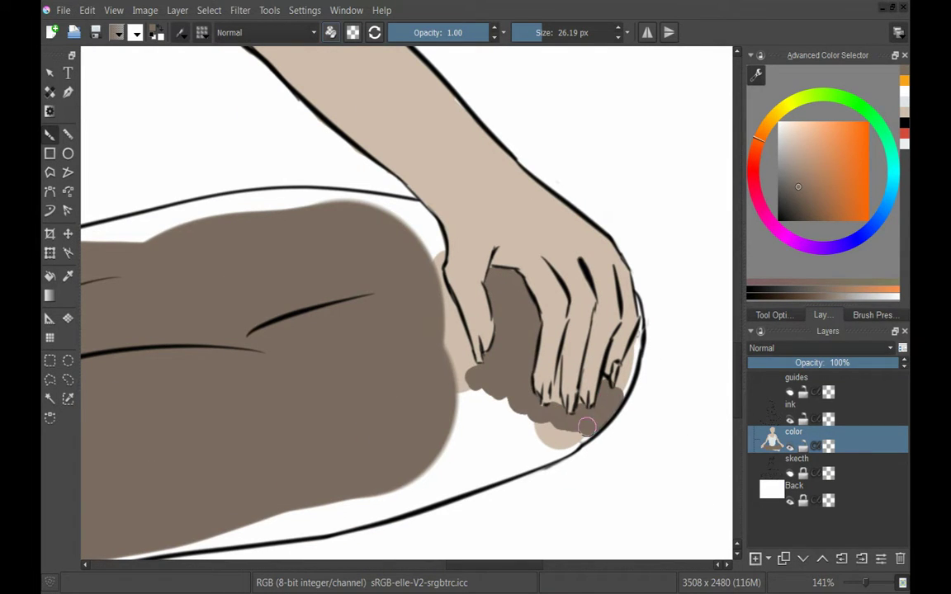
{"action": "left_click_drag", "start_coordinate": [586, 426], "coordinate": [506, 412]}
{"action": "left_click_drag", "start_coordinate": [481, 460], "coordinate": [412, 388]}
- Fill brown along the hand's top contour and the strip between fingers and leg
{"action": "right_click", "coordinate": [443, 418]}
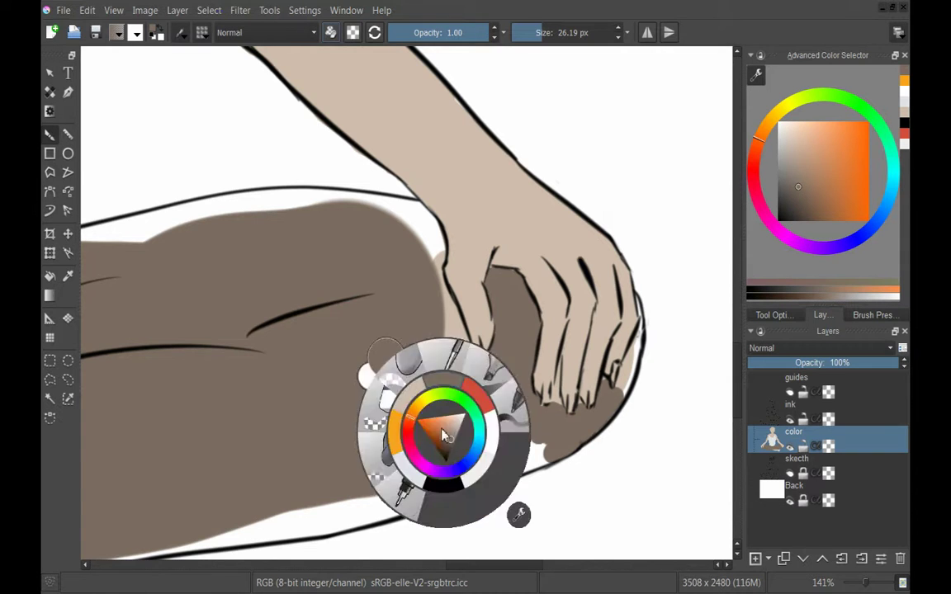
{"action": "scroll", "coordinate": [443, 418], "scroll_direction": "up", "scroll_amount": 3}
{"action": "mouse_move", "coordinate": [589, 259]}
{"action": "left_mouse_down"}
{"action": "mouse_move", "coordinate": [646, 355]}
{"action": "mouse_move", "coordinate": [690, 339]}
{"action": "mouse_move", "coordinate": [596, 210]}
{"action": "mouse_move", "coordinate": [297, 329]}
{"action": "mouse_move", "coordinate": [199, 305]}
{"action": "left_mouse_up"}
{"action": "left_click_drag", "start_coordinate": [495, 206], "coordinate": [524, 189]}
{"action": "scroll", "coordinate": [308, 382], "scroll_direction": "down", "scroll_amount": 1}
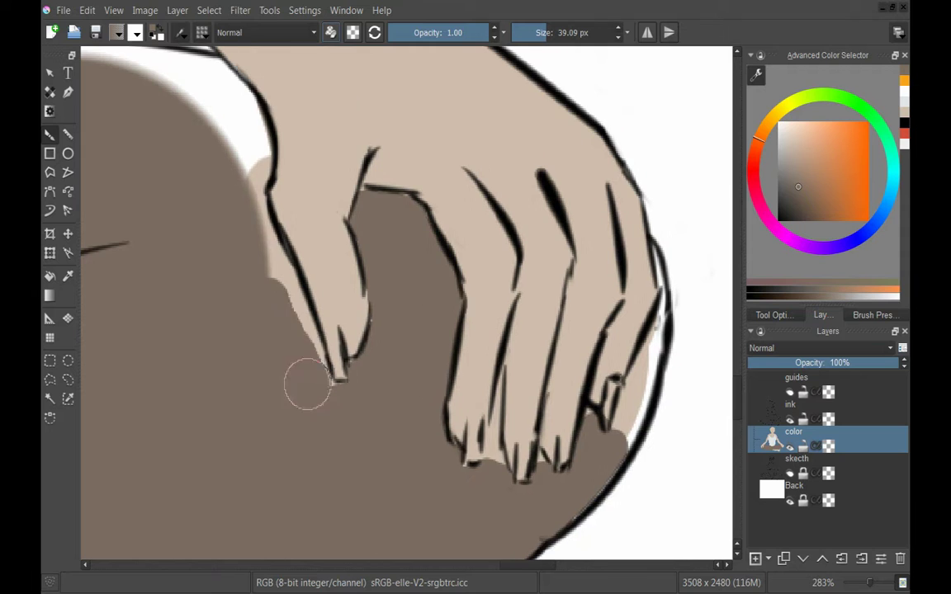
{"action": "mouse_move", "coordinate": [260, 264]}
{"action": "left_mouse_down"}
{"action": "mouse_move", "coordinate": [263, 360]}
{"action": "mouse_move", "coordinate": [174, 306]}
{"action": "mouse_move", "coordinate": [417, 275]}
{"action": "mouse_move", "coordinate": [382, 323]}
{"action": "mouse_move", "coordinate": [594, 375]}
{"action": "mouse_move", "coordinate": [495, 247]}
{"action": "left_mouse_up"}
{"action": "left_click_drag", "start_coordinate": [364, 424], "coordinate": [353, 438]}
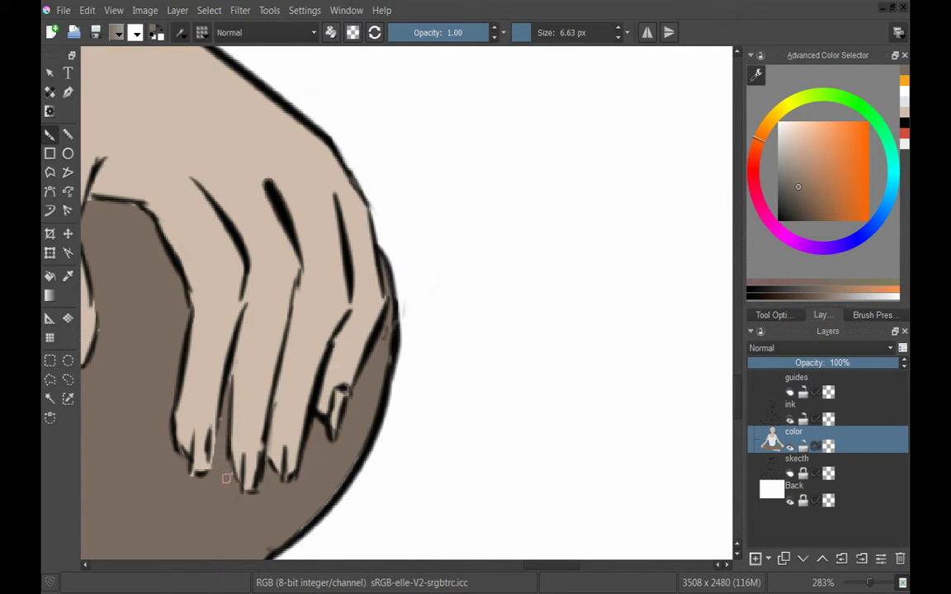
- Close the remaining white strip near the lower leg with brown
{"action": "scroll", "coordinate": [245, 517], "scroll_direction": "down", "scroll_amount": 2}
{"action": "mouse_move", "coordinate": [416, 365]}
{"action": "left_mouse_down"}
{"action": "mouse_move", "coordinate": [498, 104]}
{"action": "mouse_move", "coordinate": [528, 342]}
{"action": "mouse_move", "coordinate": [327, 329]}
{"action": "mouse_move", "coordinate": [511, 323]}
{"action": "left_mouse_up"}
{"action": "key", "text": "plus"}
{"action": "key", "text": "plus"}
{"action": "key", "text": "e"}
{"action": "left_click_drag", "start_coordinate": [372, 314], "coordinate": [624, 290]}
{"action": "mouse_move", "coordinate": [488, 312]}
{"action": "left_mouse_down"}
{"action": "mouse_move", "coordinate": [271, 304]}
{"action": "mouse_move", "coordinate": [488, 276]}
{"action": "mouse_move", "coordinate": [308, 304]}
{"action": "left_mouse_up"}
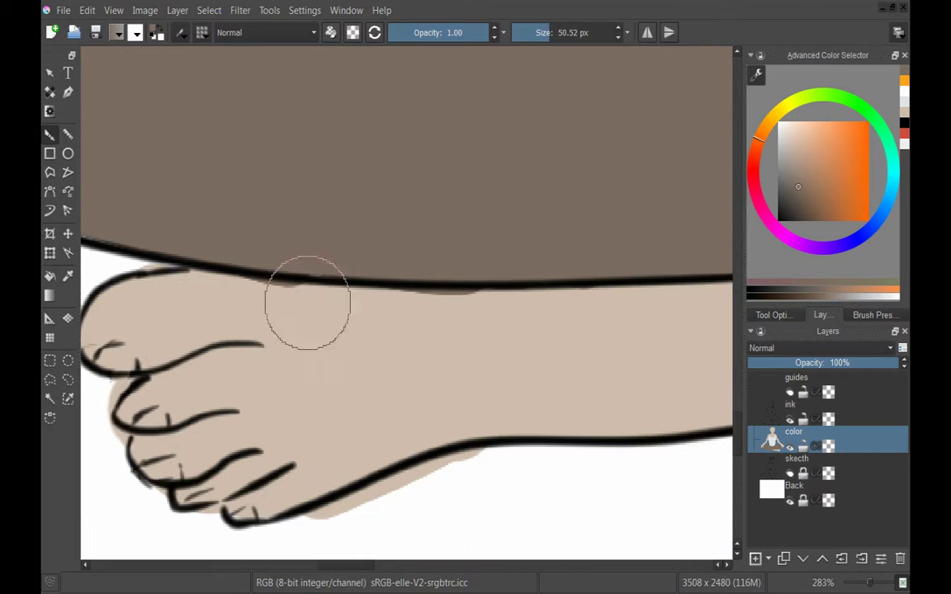
- Tidy the brown fill below and around the toes of the foot
{"action": "left_click", "coordinate": [277, 330], "text": "ctrl"}
{"action": "key", "text": "e"}
{"action": "left_click_drag", "start_coordinate": [410, 445], "coordinate": [329, 410]}
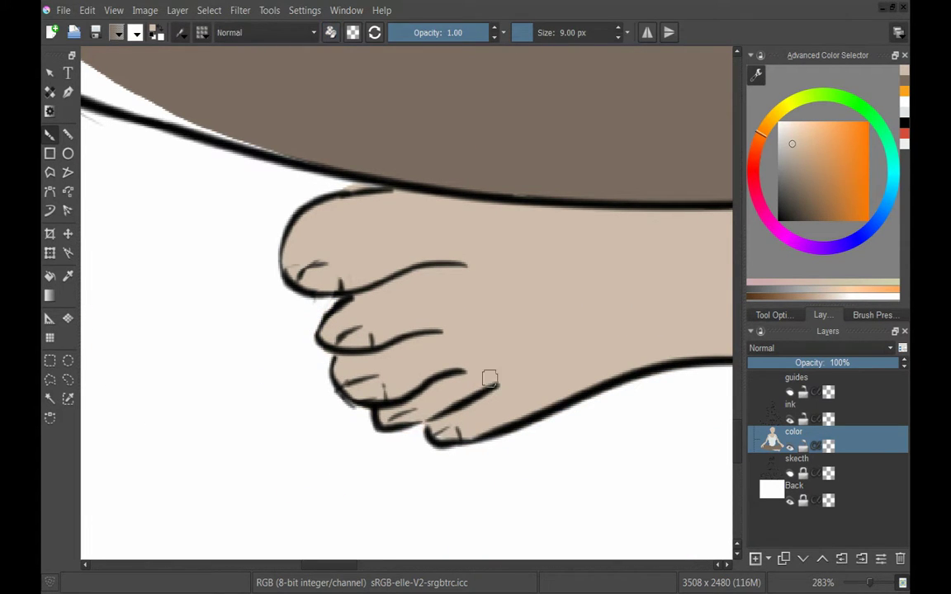
{"action": "mouse_move", "coordinate": [490, 379]}
{"action": "left_mouse_down"}
{"action": "mouse_move", "coordinate": [321, 227]}
{"action": "mouse_move", "coordinate": [330, 281]}
{"action": "left_mouse_up"}
{"action": "mouse_move", "coordinate": [346, 239]}
{"action": "left_mouse_down"}
{"action": "mouse_move", "coordinate": [248, 379]}
{"action": "mouse_move", "coordinate": [388, 462]}
{"action": "left_mouse_up"}
{"action": "key", "text": "e"}
{"action": "left_click_drag", "start_coordinate": [376, 380], "coordinate": [434, 561]}
{"action": "key", "text": "e"}
{"action": "mouse_move", "coordinate": [389, 277]}
{"action": "left_mouse_down"}
{"action": "mouse_move", "coordinate": [372, 212]}
{"action": "mouse_move", "coordinate": [409, 398]}
{"action": "left_mouse_up"}
{"action": "left_click_drag", "start_coordinate": [438, 223], "coordinate": [505, 212]}
{"action": "left_click_drag", "start_coordinate": [537, 282], "coordinate": [417, 507]}
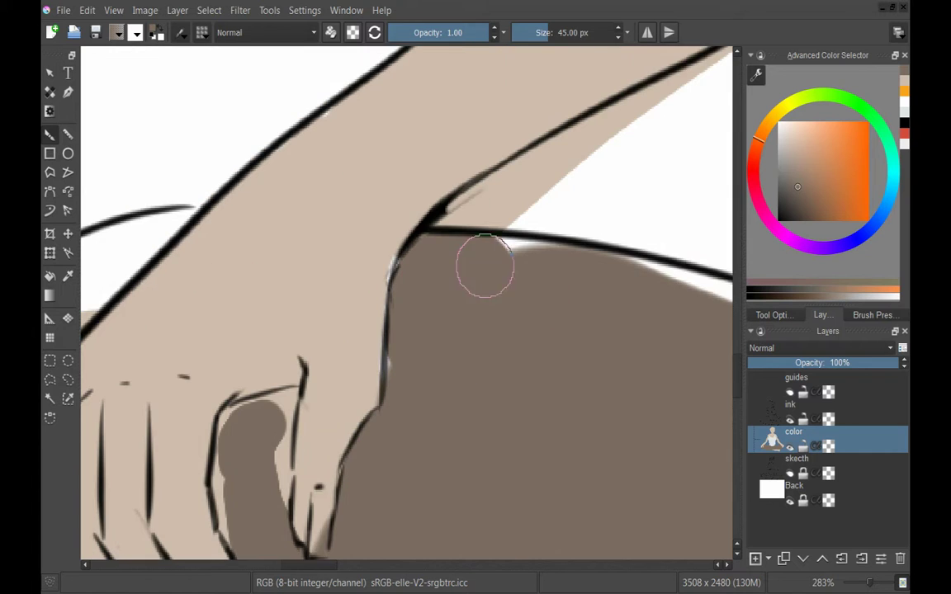
- Colour-pick brown and fill the gaps between the resting hand's fingers up to the knee outline
{"action": "left_click", "coordinate": [364, 255], "text": "ctrl"}
{"action": "left_click_drag", "start_coordinate": [248, 458], "coordinate": [344, 275]}
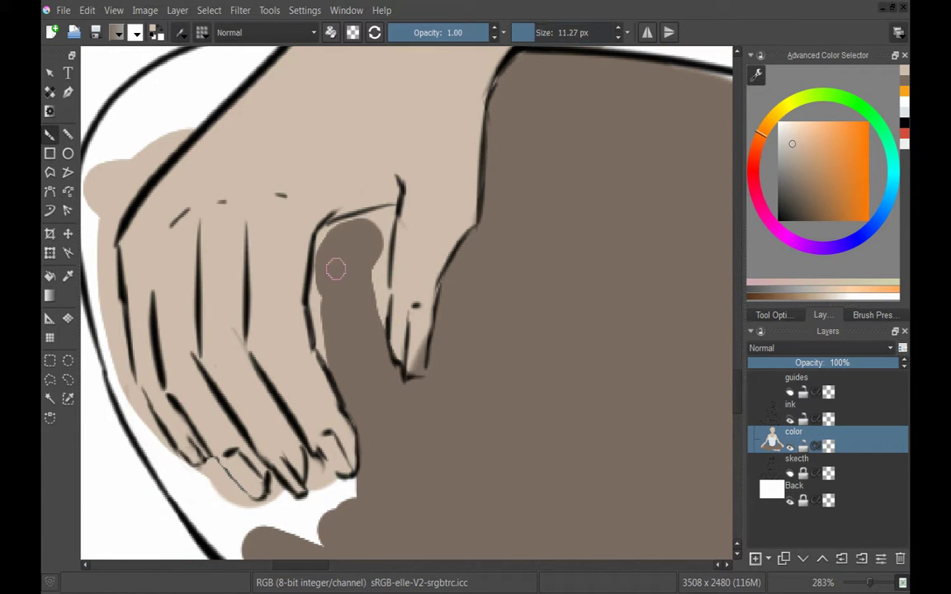
{"action": "left_click", "coordinate": [328, 233], "text": "ctrl"}
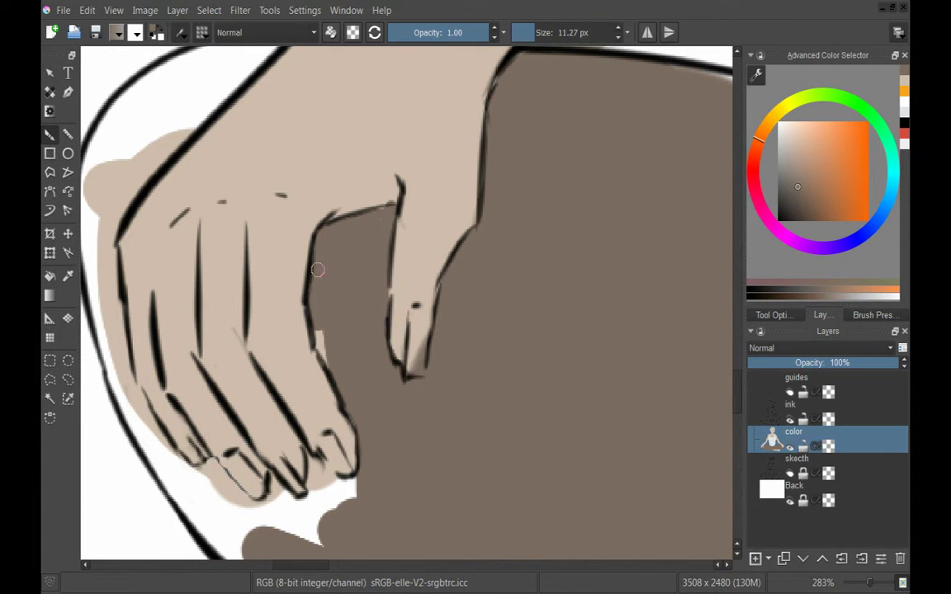
{"action": "scroll", "coordinate": [318, 270], "scroll_direction": "down", "scroll_amount": 3}
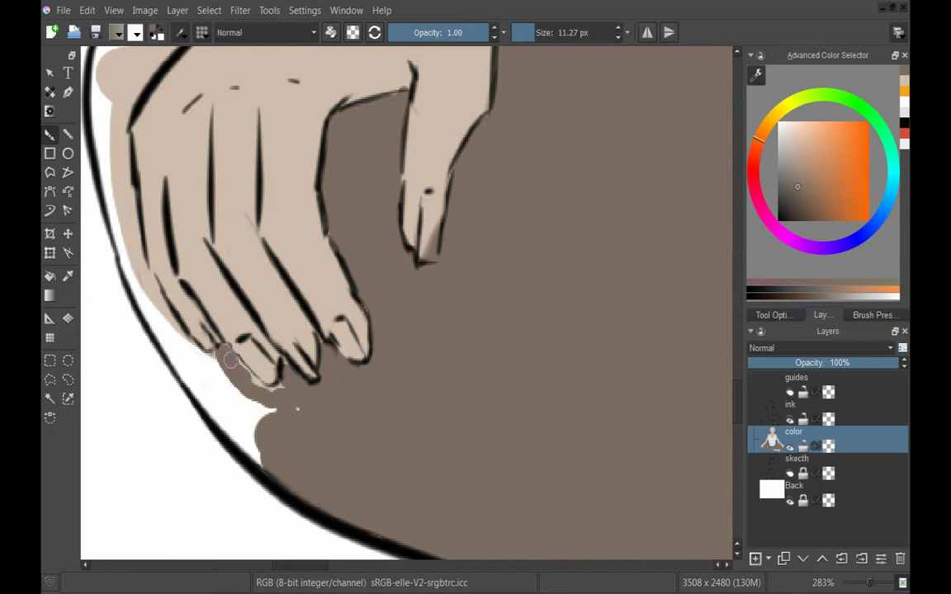
{"action": "left_click_drag", "start_coordinate": [231, 361], "coordinate": [220, 415]}
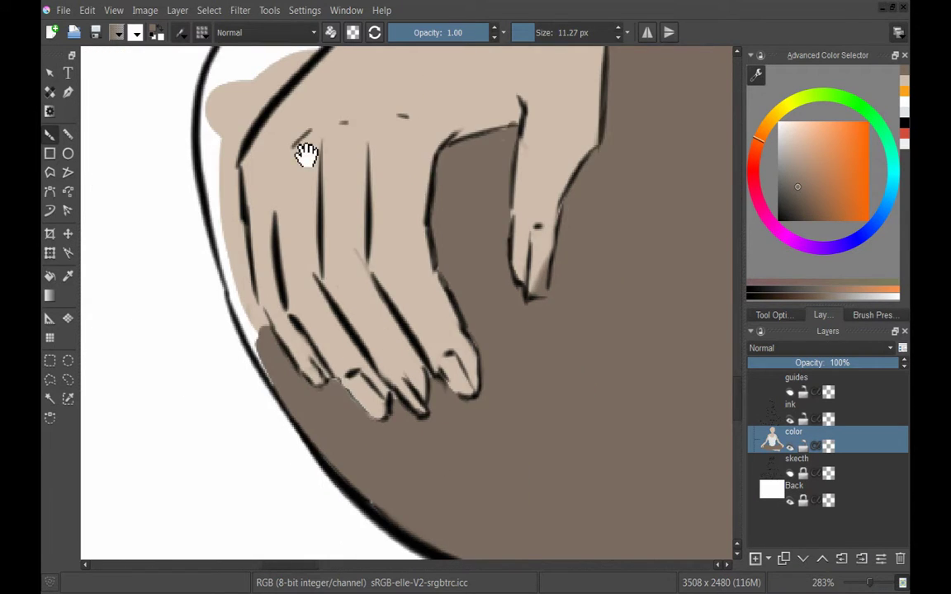
{"action": "left_click_drag", "start_coordinate": [307, 153], "coordinate": [404, 247]}
{"action": "left_click_drag", "start_coordinate": [251, 247], "coordinate": [266, 357]}
{"action": "left_click_drag", "start_coordinate": [290, 187], "coordinate": [275, 333]}
{"action": "left_click_drag", "start_coordinate": [282, 290], "coordinate": [275, 275]}
- Erase the brown blob above the ink line and repaint skin along that edge
{"action": "key", "text": "e"}
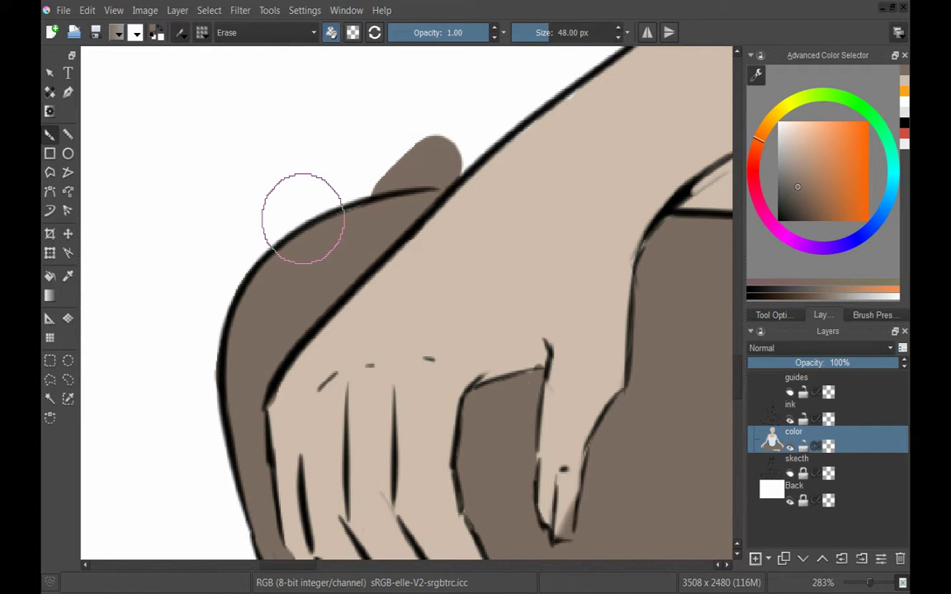
{"action": "mouse_move", "coordinate": [442, 136]}
{"action": "left_mouse_down"}
{"action": "mouse_move", "coordinate": [441, 159]}
{"action": "mouse_move", "coordinate": [254, 248]}
{"action": "left_mouse_up"}
{"action": "key", "text": "e"}
{"action": "left_click", "coordinate": [365, 266], "text": "ctrl"}
{"action": "left_click_drag", "start_coordinate": [364, 269], "coordinate": [329, 266]}
- Erase skin spilling below the arm's ink line and touch up the arm with a larger brush
{"action": "left_click_drag", "start_coordinate": [385, 207], "coordinate": [145, 298]}
{"action": "key", "text": "e"}
{"action": "left_click_drag", "start_coordinate": [330, 330], "coordinate": [558, 216]}
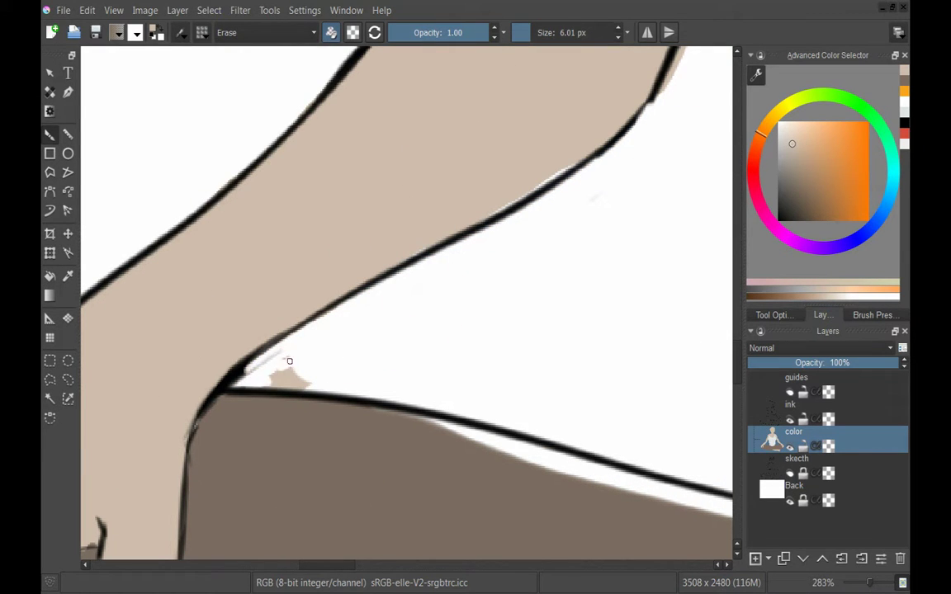
{"action": "left_click_drag", "start_coordinate": [374, 346], "coordinate": [462, 279]}
{"action": "key", "text": "e"}
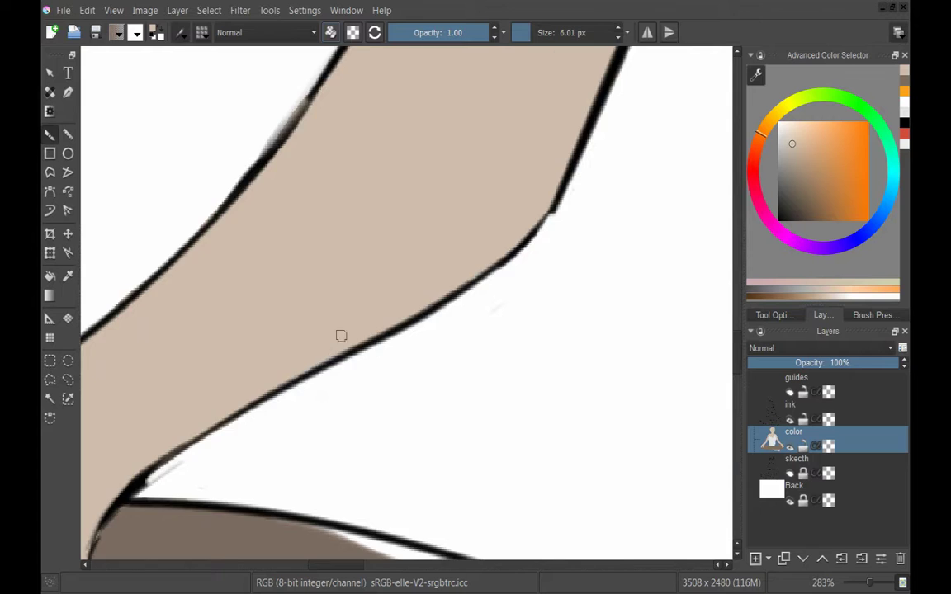
{"action": "left_click_drag", "start_coordinate": [355, 280], "coordinate": [399, 269]}
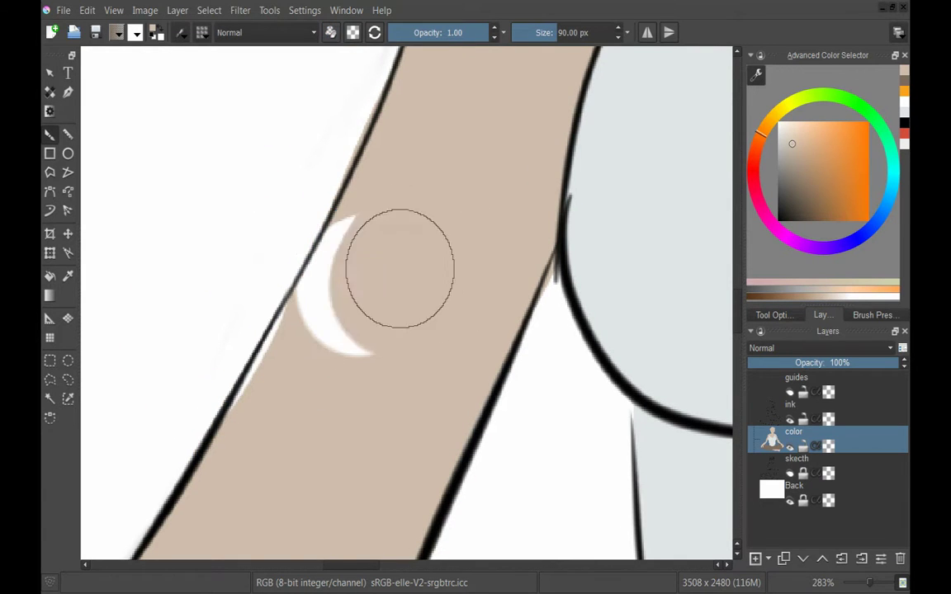
- Fill the white gap under the leg's ink line with brown
{"action": "left_click_drag", "start_coordinate": [297, 392], "coordinate": [250, 290]}
{"action": "left_click_drag", "start_coordinate": [372, 307], "coordinate": [320, 375]}
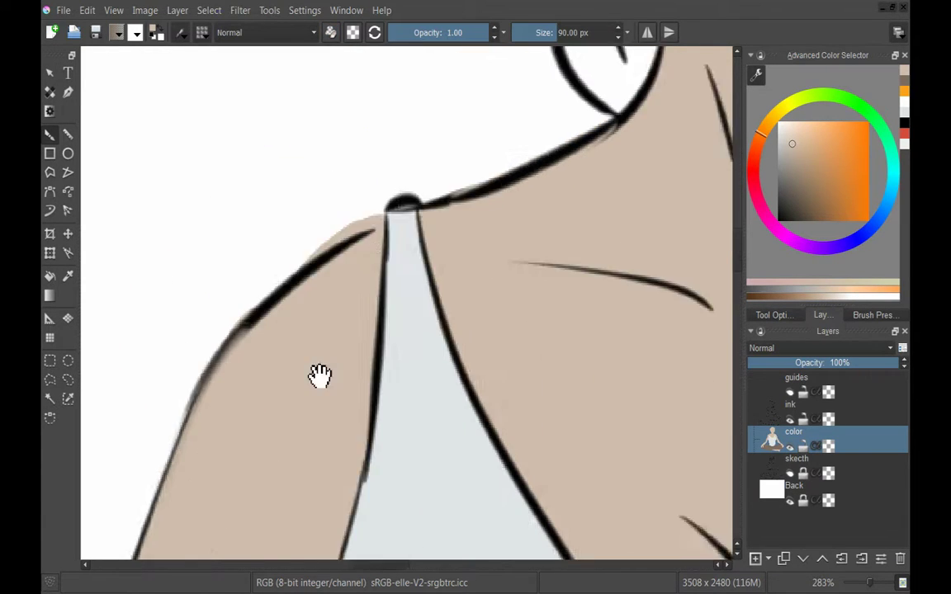
{"action": "key", "text": "e"}
{"action": "mouse_move", "coordinate": [304, 229]}
{"action": "left_mouse_down"}
{"action": "mouse_move", "coordinate": [282, 297]}
{"action": "mouse_move", "coordinate": [334, 159]}
{"action": "mouse_move", "coordinate": [367, 145]}
{"action": "mouse_move", "coordinate": [409, 229]}
{"action": "left_mouse_up"}
{"action": "scroll", "coordinate": [410, 229], "scroll_direction": "down", "scroll_amount": 5}
{"action": "scroll", "coordinate": [248, 330], "scroll_direction": "up", "scroll_amount": 3}
{"action": "scroll", "coordinate": [124, 198], "scroll_direction": "up", "scroll_amount": 2}
{"action": "key", "text": "e"}
{"action": "left_click_drag", "start_coordinate": [124, 198], "coordinate": [417, 279]}
- Clean the arm edge, then sample the pale blue from the top
{"action": "left_click_drag", "start_coordinate": [543, 314], "coordinate": [486, 318]}
{"action": "scroll", "coordinate": [392, 250], "scroll_direction": "up", "scroll_amount": 3}
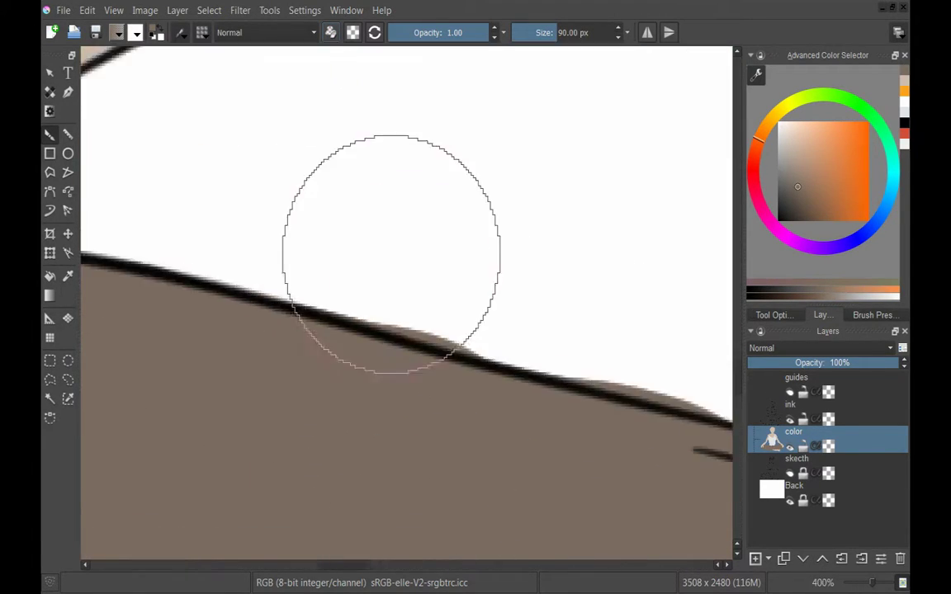
{"action": "key", "text": "e"}
{"action": "mouse_move", "coordinate": [378, 244]}
{"action": "left_mouse_down"}
{"action": "mouse_move", "coordinate": [441, 289]}
{"action": "mouse_move", "coordinate": [498, 271]}
{"action": "mouse_move", "coordinate": [425, 307]}
{"action": "left_mouse_up"}
{"action": "key", "text": "e"}
{"action": "left_click", "coordinate": [441, 303], "text": "ctrl"}
- Clear the active selection with Select > Deselect
{"action": "scroll", "coordinate": [382, 265], "scroll_direction": "down", "scroll_amount": 6}
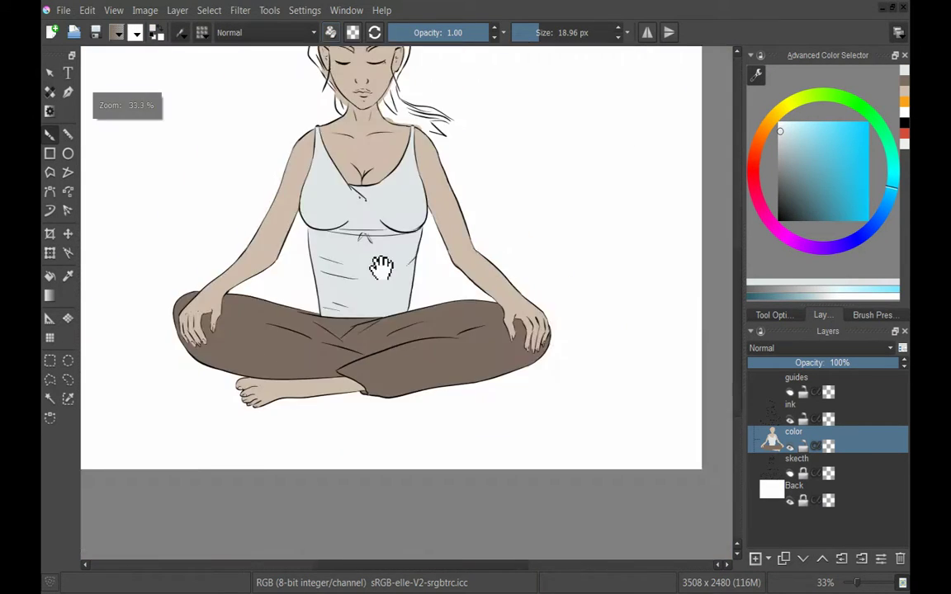
{"action": "left_click", "coordinate": [388, 223], "text": "ctrl"}
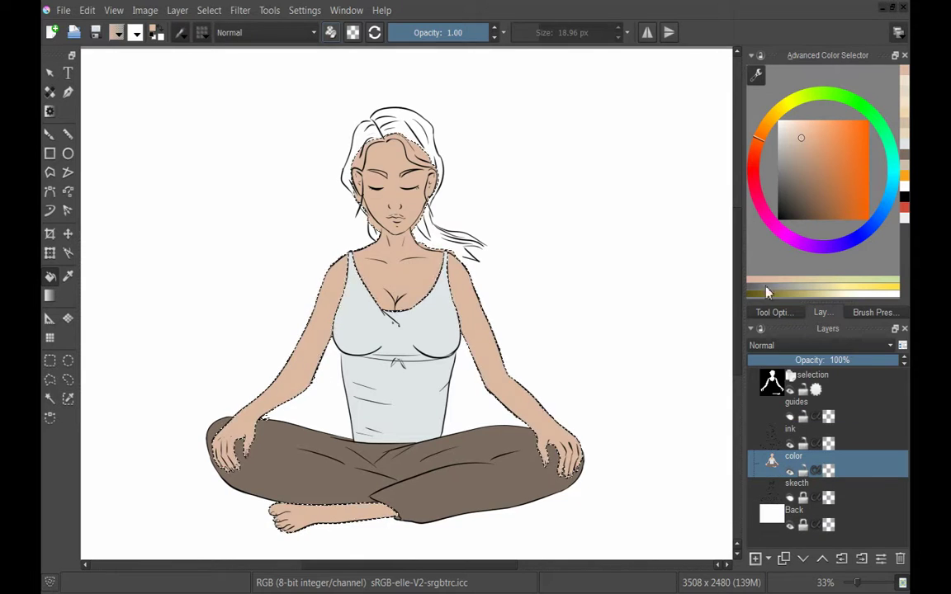
{"action": "left_click", "coordinate": [208, 10]}
{"action": "left_click", "coordinate": [212, 42]}
{"action": "scroll", "coordinate": [397, 188], "scroll_direction": "up", "scroll_amount": 3}
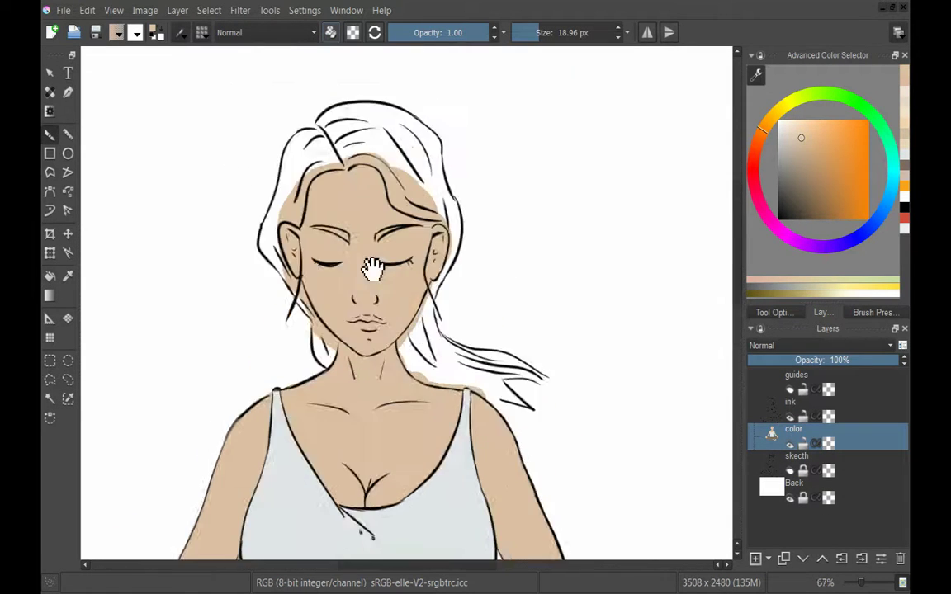
- Choose a light orange and paint broad strokes over the top and left of the hair
{"action": "left_click", "coordinate": [842, 186]}
{"action": "left_click", "coordinate": [835, 149]}
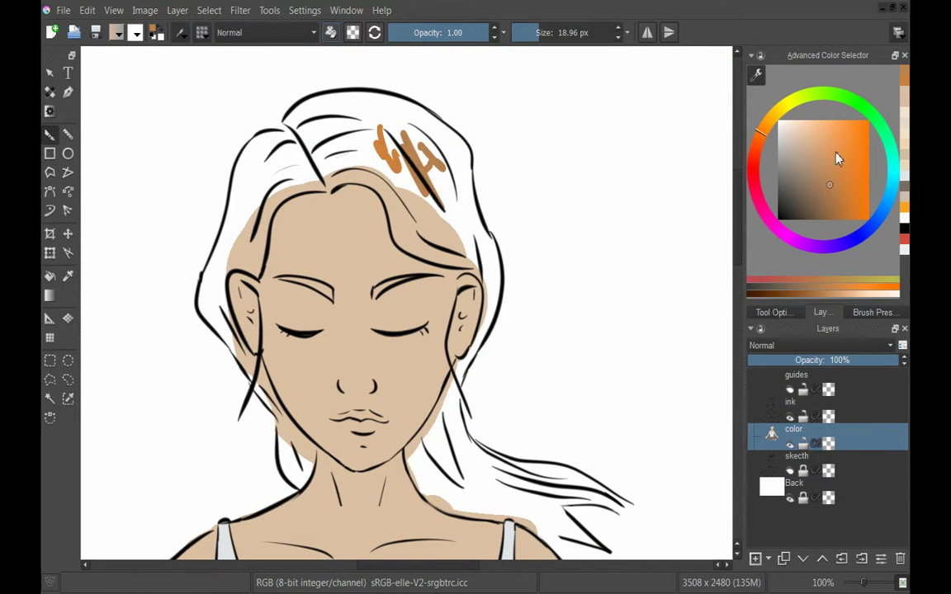
{"action": "left_click_drag", "start_coordinate": [363, 123], "coordinate": [388, 177]}
{"action": "mouse_move", "coordinate": [289, 115]}
{"action": "left_mouse_down"}
{"action": "mouse_move", "coordinate": [446, 239]}
{"action": "mouse_move", "coordinate": [347, 95]}
{"action": "mouse_move", "coordinate": [421, 202]}
{"action": "mouse_move", "coordinate": [247, 145]}
{"action": "mouse_move", "coordinate": [256, 211]}
{"action": "mouse_move", "coordinate": [224, 247]}
{"action": "left_mouse_up"}
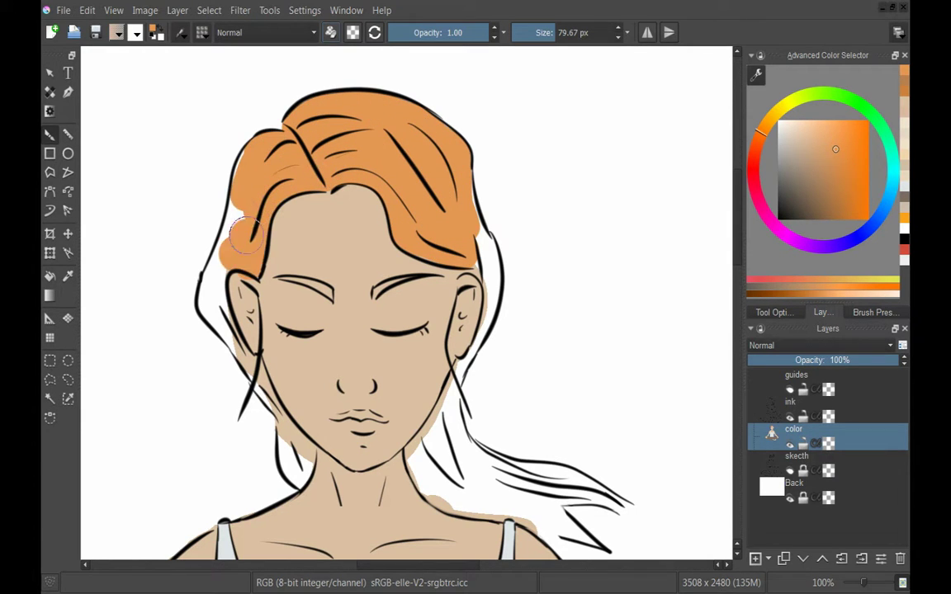
{"action": "left_click_drag", "start_coordinate": [216, 140], "coordinate": [206, 216]}
{"action": "left_click_drag", "start_coordinate": [330, 330], "coordinate": [412, 273]}
- Paint the ponytail to its tip, the left strand, and the hair beside the chin, temple and cheek orange
{"action": "mouse_move", "coordinate": [496, 346]}
{"action": "left_mouse_down"}
{"action": "mouse_move", "coordinate": [569, 404]}
{"action": "mouse_move", "coordinate": [462, 417]}
{"action": "left_mouse_up"}
{"action": "left_click_drag", "start_coordinate": [496, 408], "coordinate": [627, 458]}
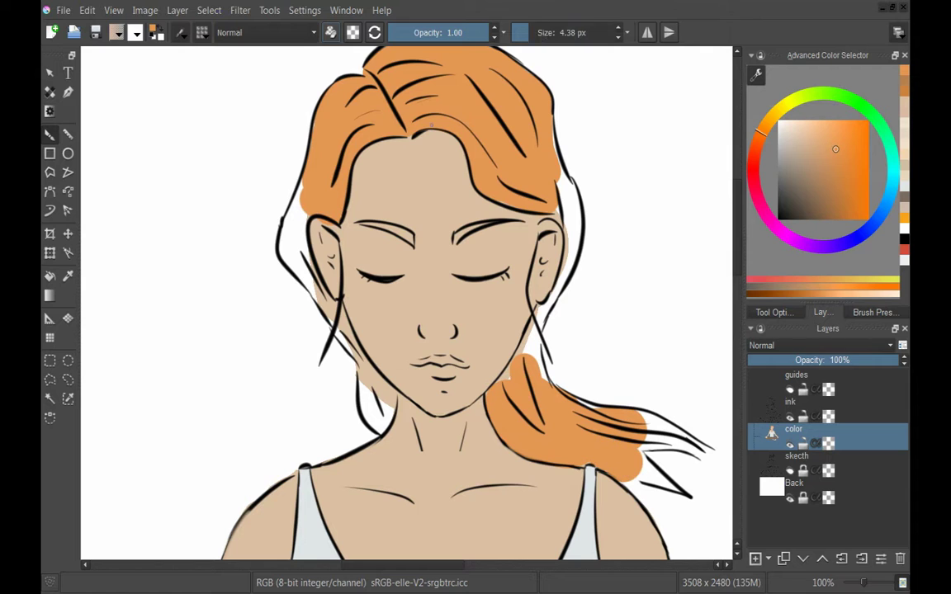
{"action": "left_click_drag", "start_coordinate": [331, 321], "coordinate": [285, 246]}
{"action": "left_click_drag", "start_coordinate": [353, 354], "coordinate": [375, 423]}
{"action": "mouse_move", "coordinate": [533, 340]}
{"action": "left_mouse_down"}
{"action": "mouse_move", "coordinate": [701, 442]}
{"action": "mouse_move", "coordinate": [565, 421]}
{"action": "left_mouse_up"}
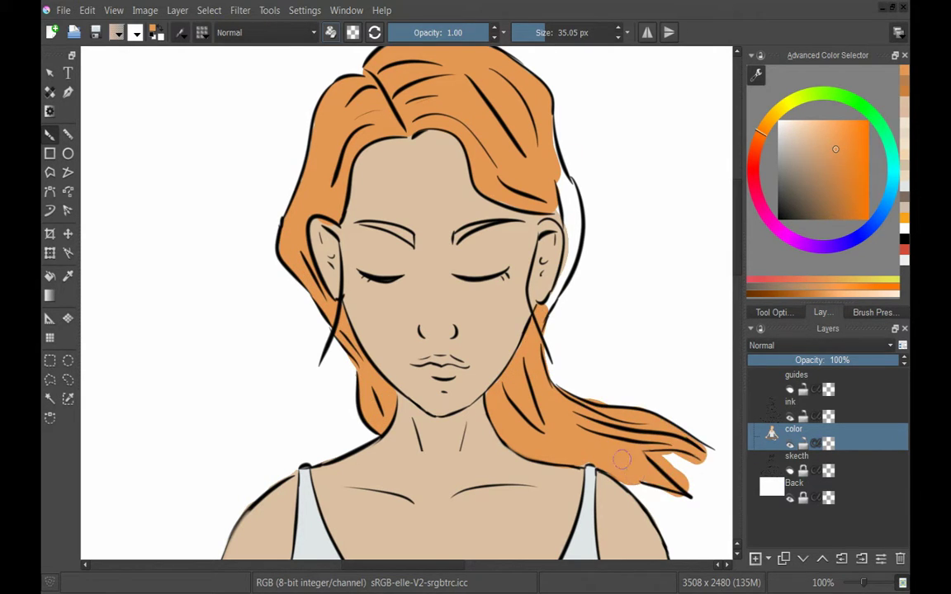
{"action": "left_click_drag", "start_coordinate": [570, 231], "coordinate": [561, 202]}
{"action": "mouse_move", "coordinate": [576, 254]}
{"action": "left_mouse_down"}
{"action": "mouse_move", "coordinate": [580, 310]}
{"action": "mouse_move", "coordinate": [559, 316]}
{"action": "left_mouse_up"}
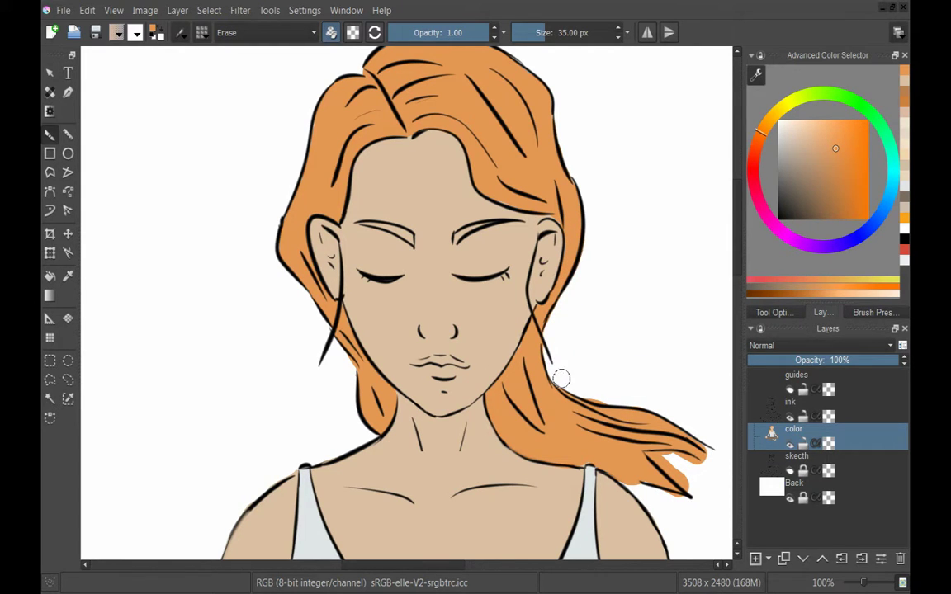
- Erase orange overspill at the hair-tip notch and around the face and right ear, then recentre the face
{"action": "scroll", "coordinate": [619, 429], "scroll_direction": "up", "scroll_amount": 3}
{"action": "mouse_move", "coordinate": [409, 283]}
{"action": "left_mouse_down"}
{"action": "mouse_move", "coordinate": [425, 286]}
{"action": "mouse_move", "coordinate": [423, 339]}
{"action": "mouse_move", "coordinate": [334, 322]}
{"action": "left_mouse_up"}
{"action": "key", "text": "e"}
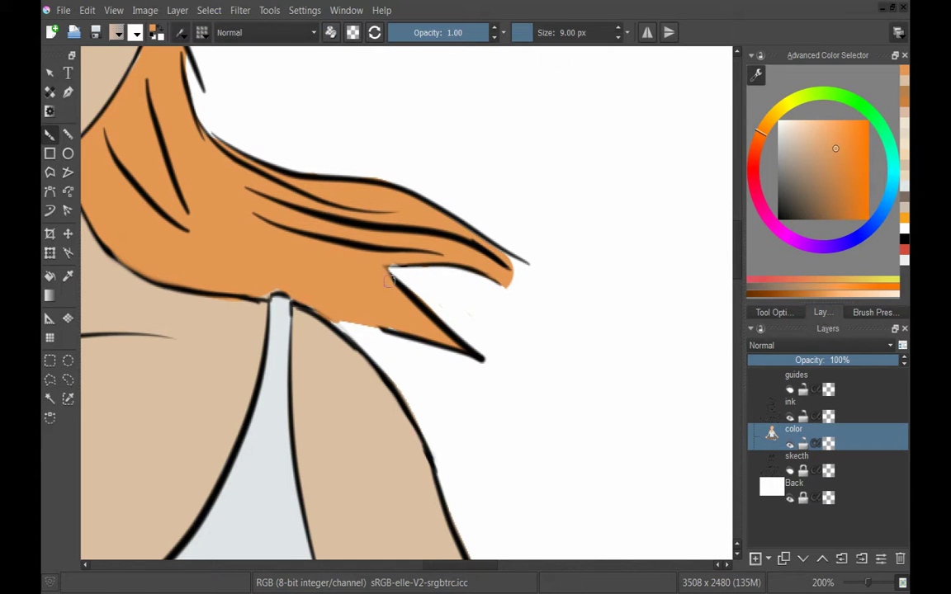
{"action": "mouse_move", "coordinate": [393, 272]}
{"action": "left_mouse_down"}
{"action": "mouse_move", "coordinate": [573, 272]}
{"action": "mouse_move", "coordinate": [479, 250]}
{"action": "mouse_move", "coordinate": [348, 360]}
{"action": "left_mouse_up"}
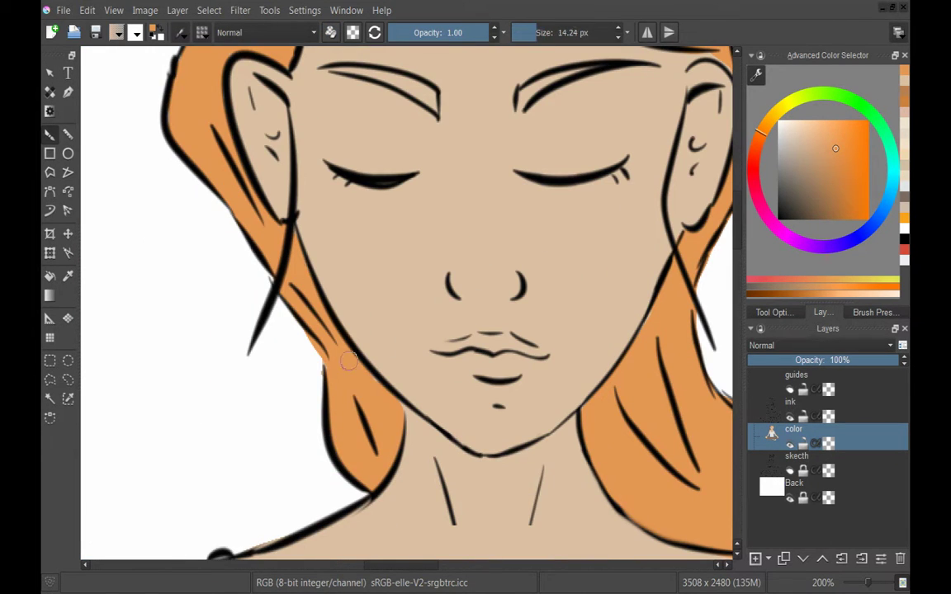
{"action": "left_click_drag", "start_coordinate": [462, 272], "coordinate": [275, 305]}
{"action": "mouse_move", "coordinate": [578, 215]}
{"action": "left_mouse_down"}
{"action": "mouse_move", "coordinate": [503, 356]}
{"action": "mouse_move", "coordinate": [501, 504]}
{"action": "left_mouse_up"}
{"action": "key", "text": "e"}
{"action": "key", "text": "e"}
{"action": "left_click_drag", "start_coordinate": [404, 330], "coordinate": [603, 116]}
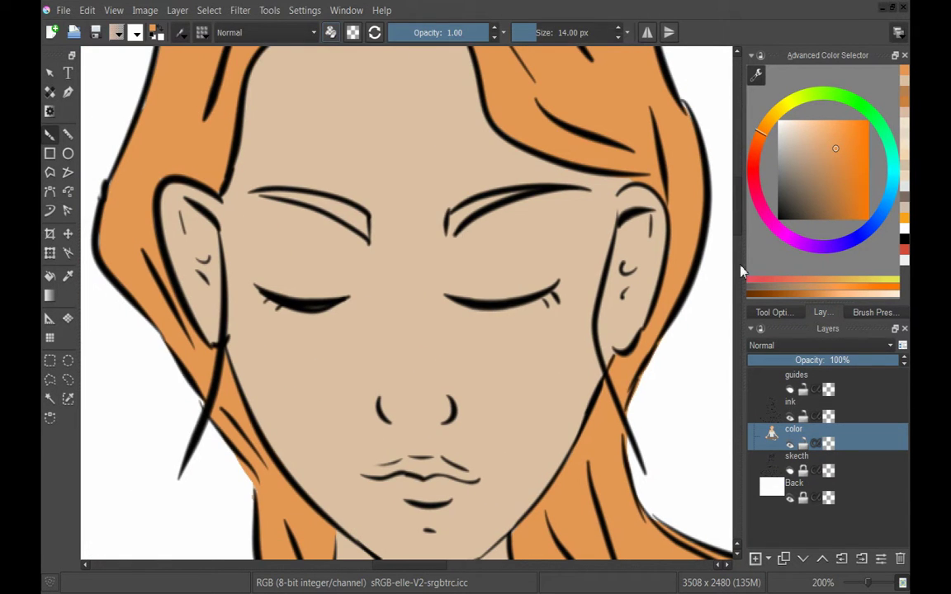